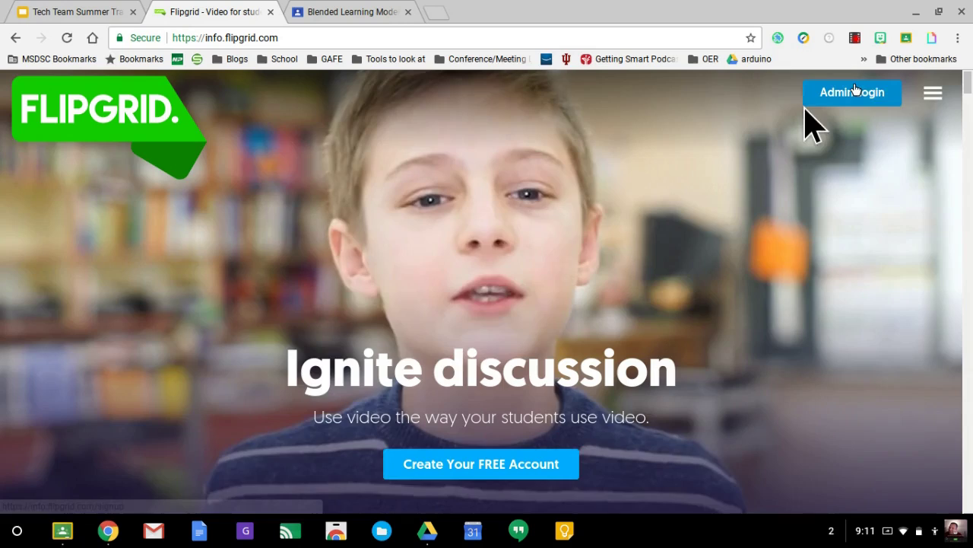
From the admin area, open the Test grid and review its code, responses and two topics
{"action": "left_click", "coordinate": [853, 92]}
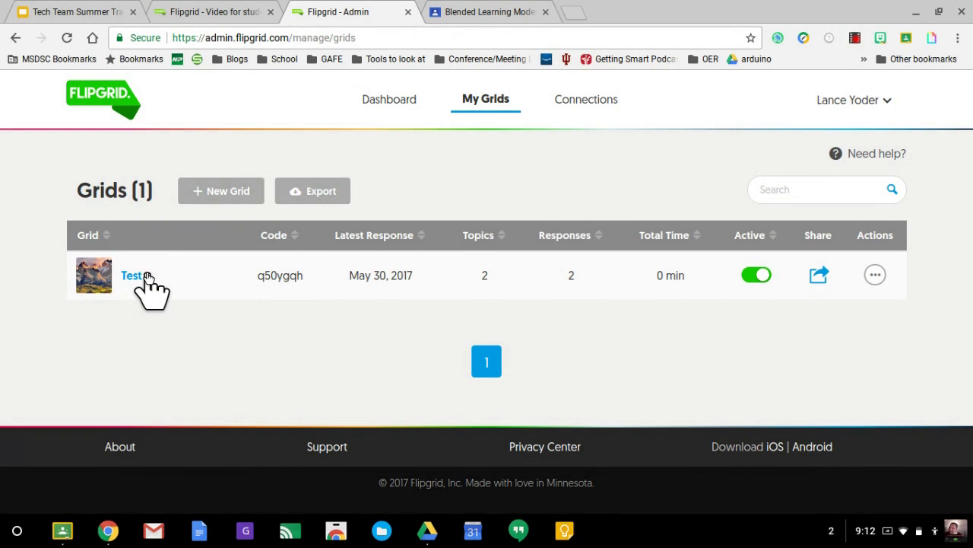
{"action": "left_click", "coordinate": [147, 276]}
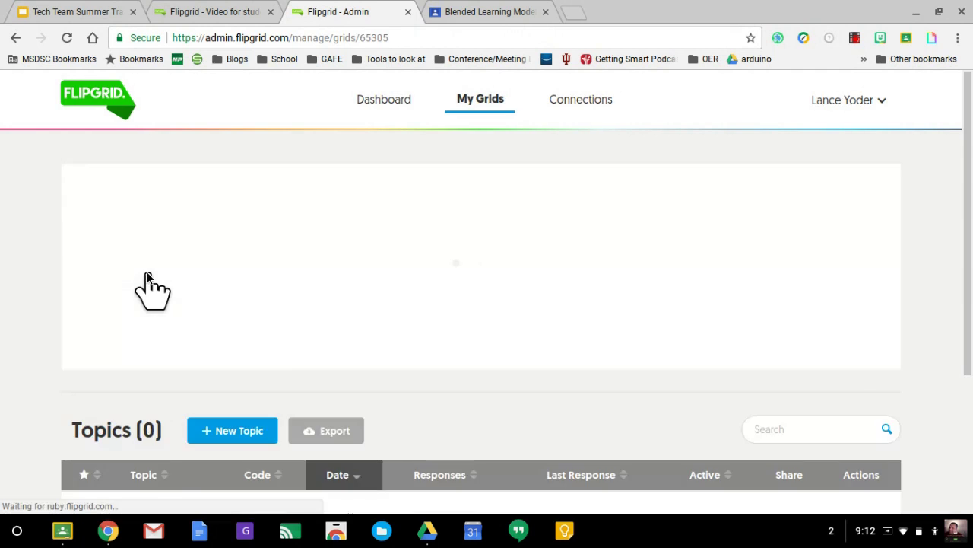
{"action": "scroll", "coordinate": [482, 323], "scroll_direction": "down", "scroll_amount": 1}
{"action": "scroll", "coordinate": [483, 323], "scroll_direction": "down", "scroll_amount": 2}
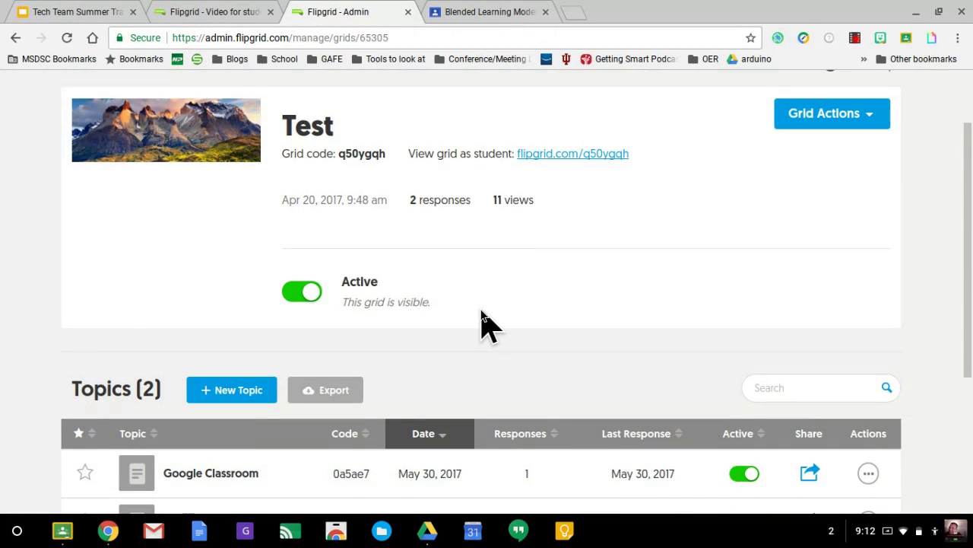
{"action": "scroll", "coordinate": [482, 323], "scroll_direction": "up", "scroll_amount": 1}
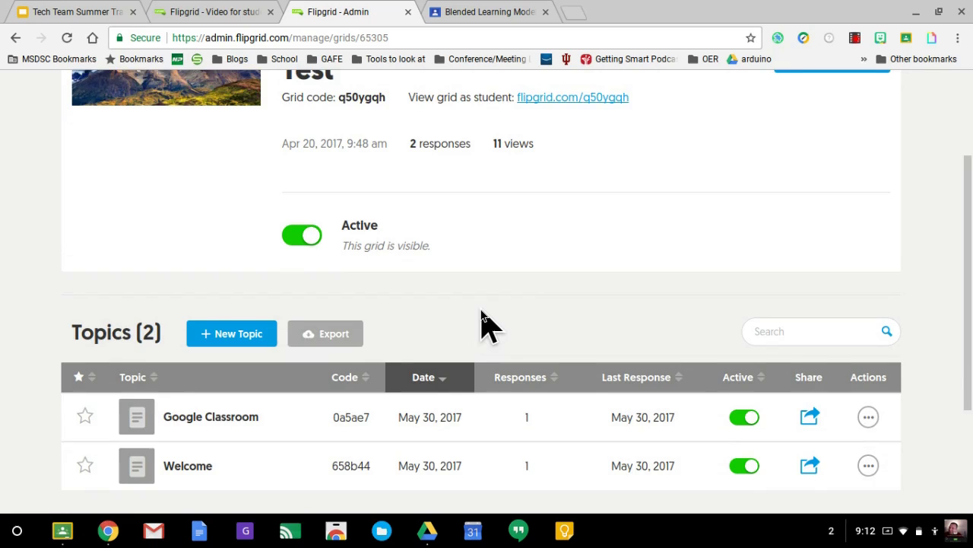
{"action": "scroll", "coordinate": [482, 323], "scroll_direction": "up", "scroll_amount": 1}
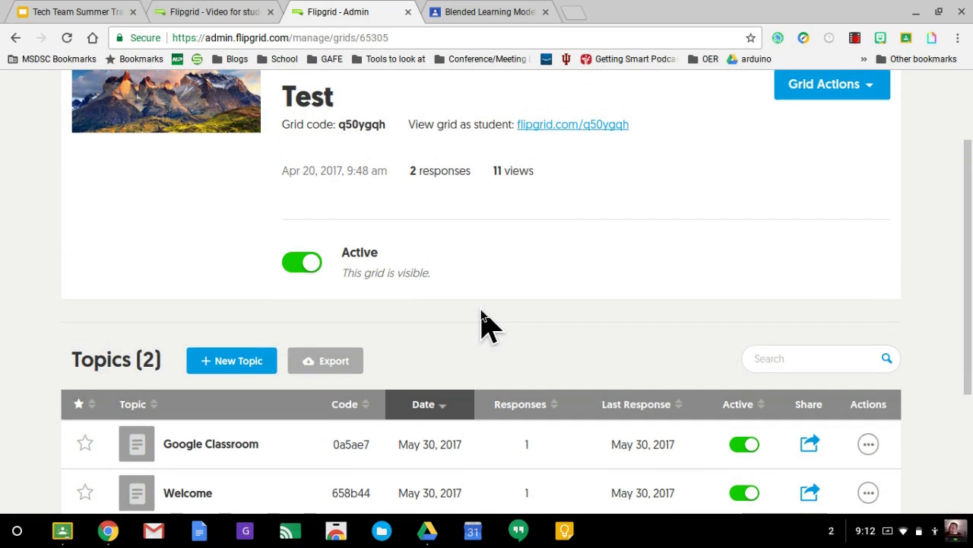
{"action": "scroll", "coordinate": [483, 323], "scroll_direction": "down", "scroll_amount": 1}
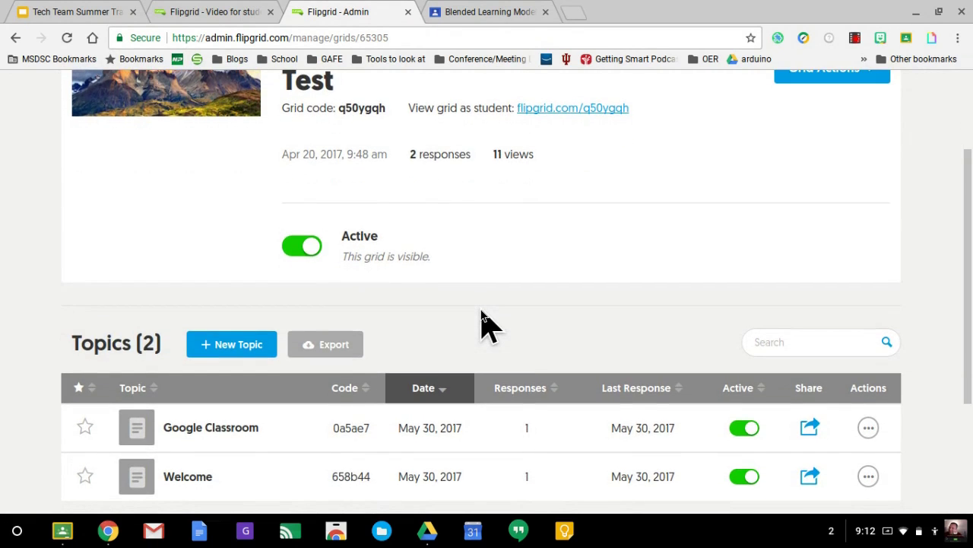
{"action": "scroll", "coordinate": [482, 323], "scroll_direction": "up", "scroll_amount": 2}
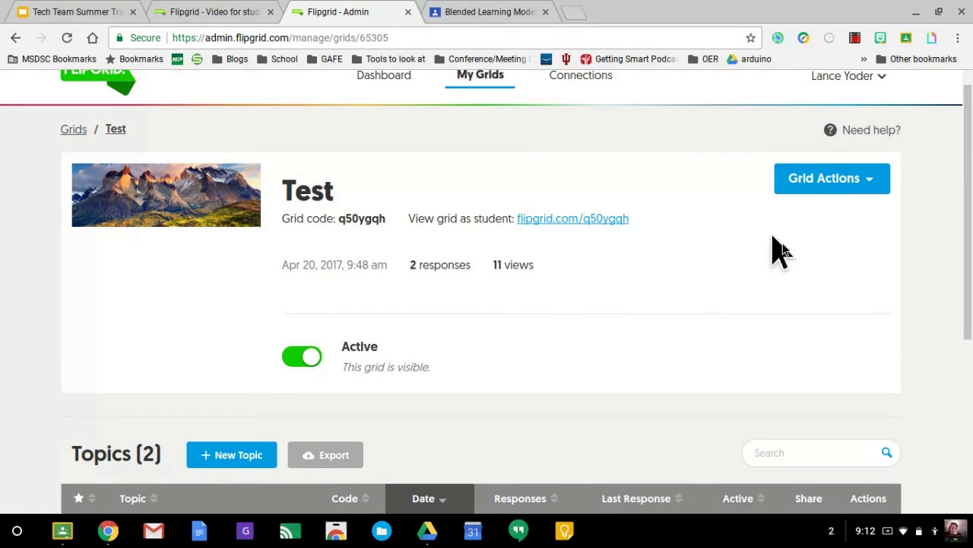
Share the Test grid's link to Google Classroom via Grid Actions > Share Grid
{"action": "left_click", "coordinate": [859, 191]}
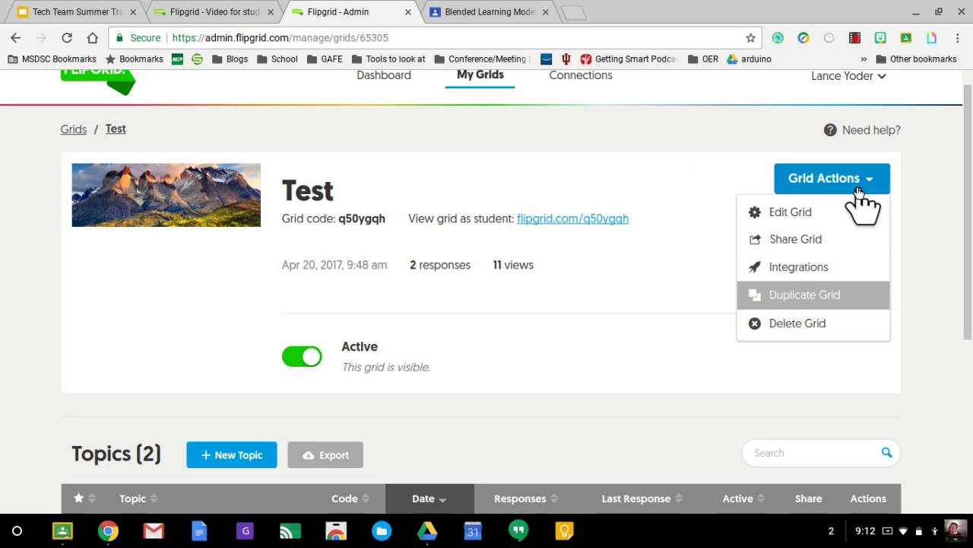
{"action": "left_click", "coordinate": [828, 242]}
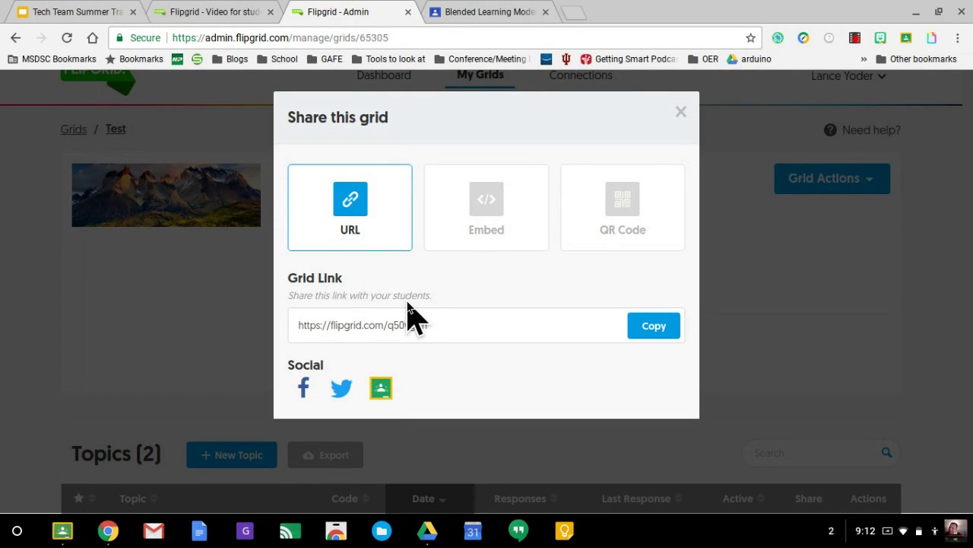
{"action": "left_click", "coordinate": [381, 390]}
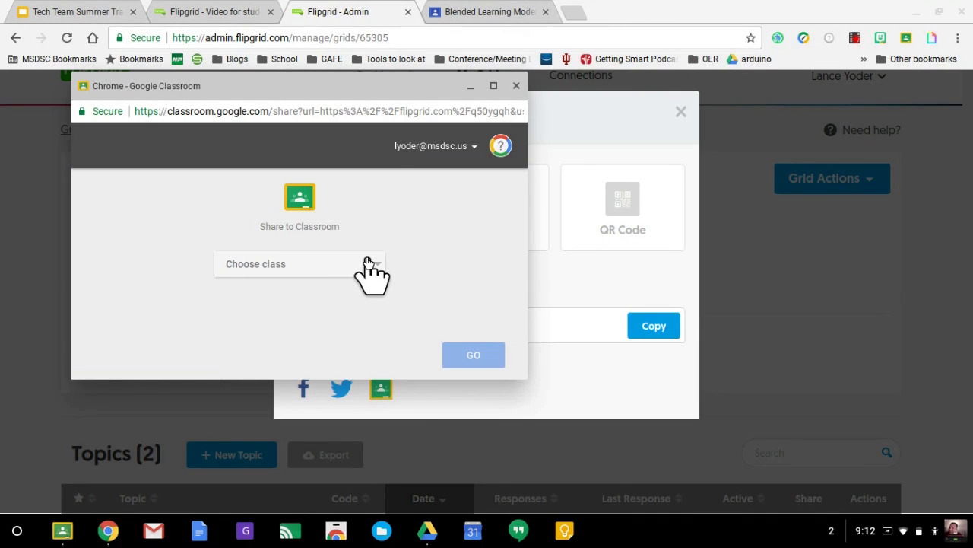
Share the link to the Blended Learning Model class as a new assignment
{"action": "left_click", "coordinate": [368, 263]}
{"action": "scroll", "coordinate": [368, 264], "scroll_direction": "down", "scroll_amount": 10}
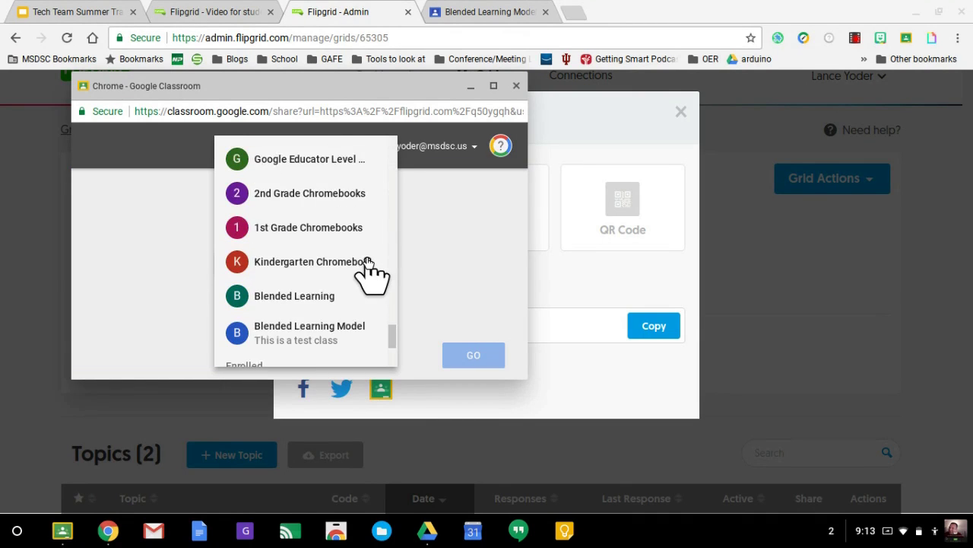
{"action": "left_click", "coordinate": [327, 196]}
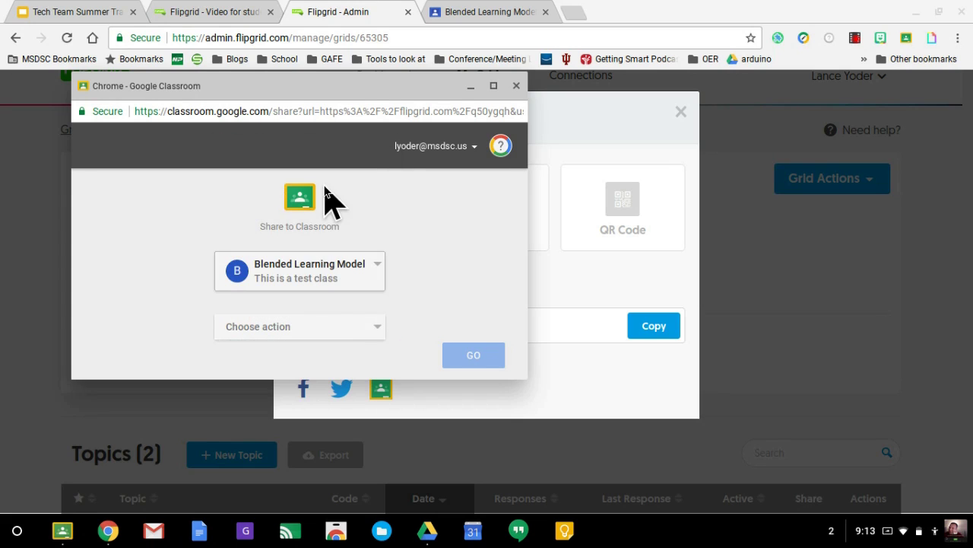
{"action": "left_click", "coordinate": [358, 326]}
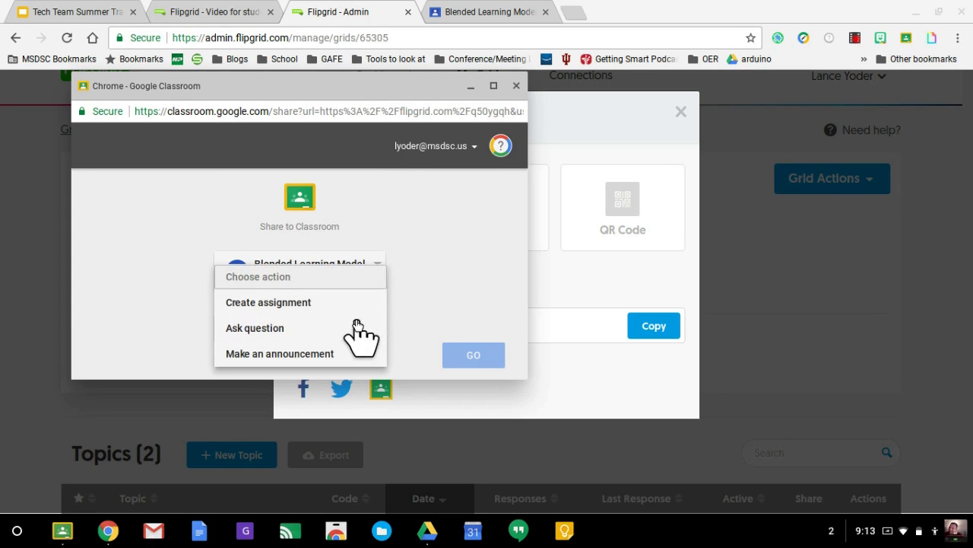
{"action": "left_click", "coordinate": [344, 303]}
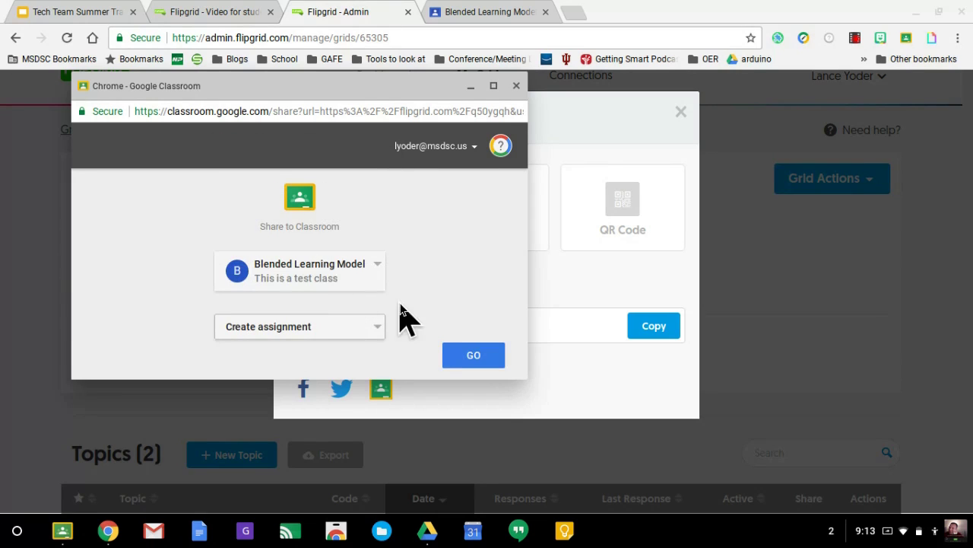
{"action": "left_click", "coordinate": [461, 355]}
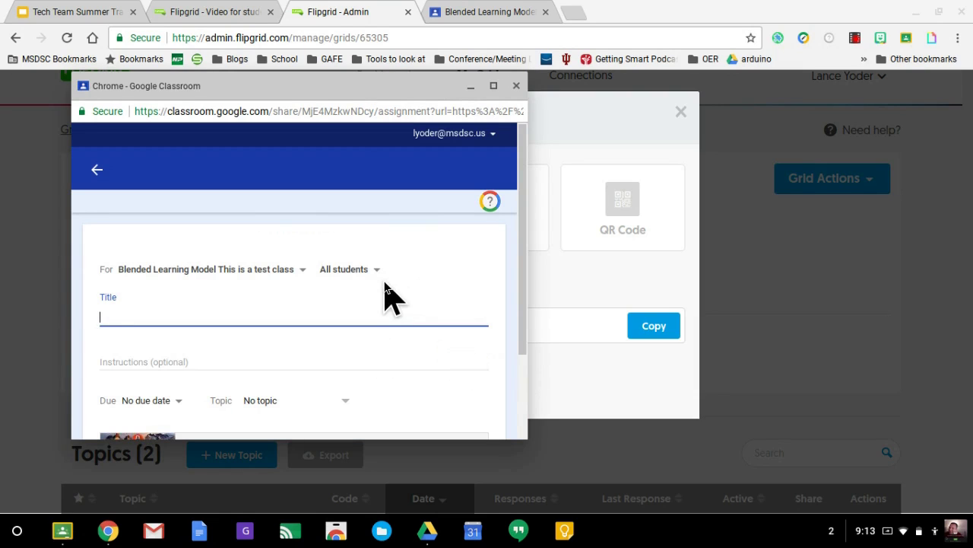
Set the 'Tell me about FlipGrid' assignment due May 31 and assign it
{"action": "scroll", "coordinate": [380, 282], "scroll_direction": "down", "scroll_amount": 1}
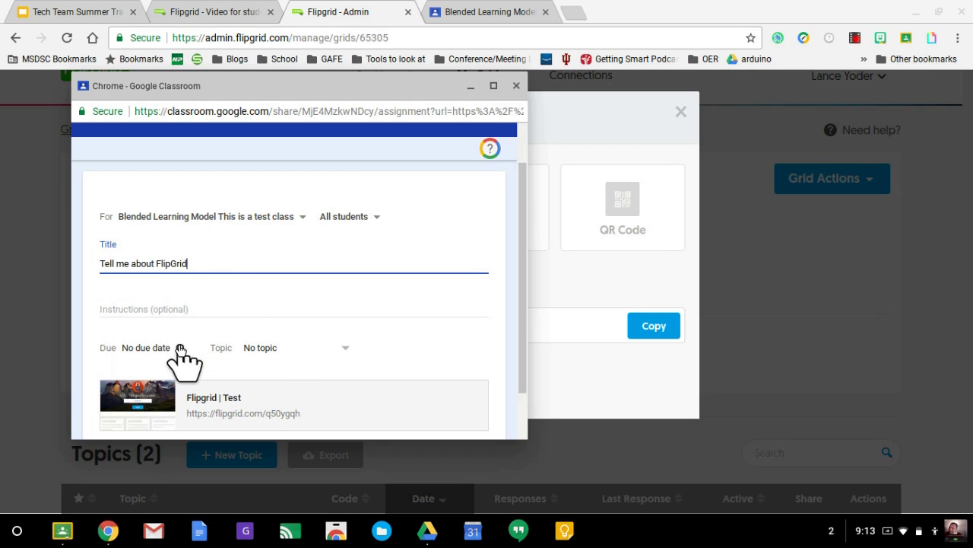
{"action": "left_click", "coordinate": [180, 349]}
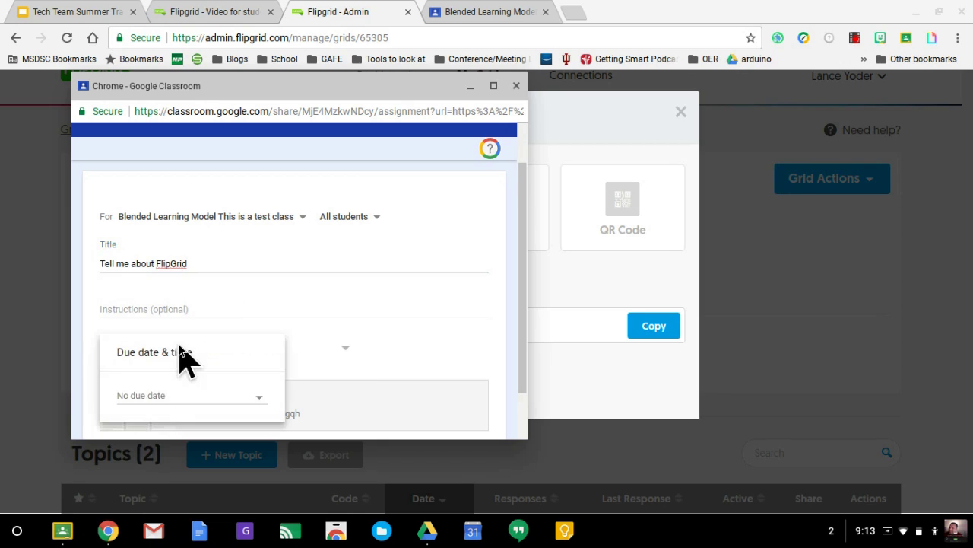
{"action": "left_click", "coordinate": [215, 397]}
{"action": "left_click", "coordinate": [198, 421]}
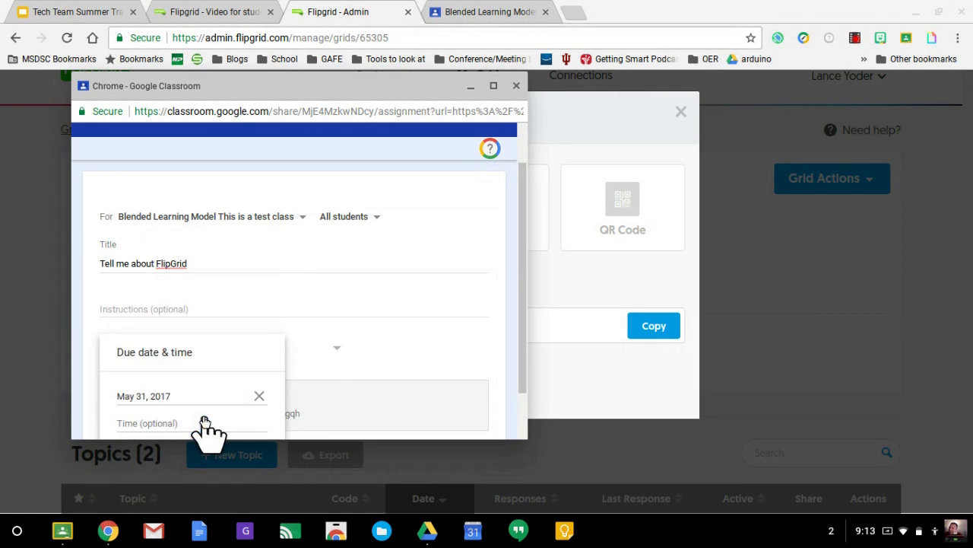
{"action": "left_click", "coordinate": [401, 369]}
{"action": "scroll", "coordinate": [402, 370], "scroll_direction": "down", "scroll_amount": 2}
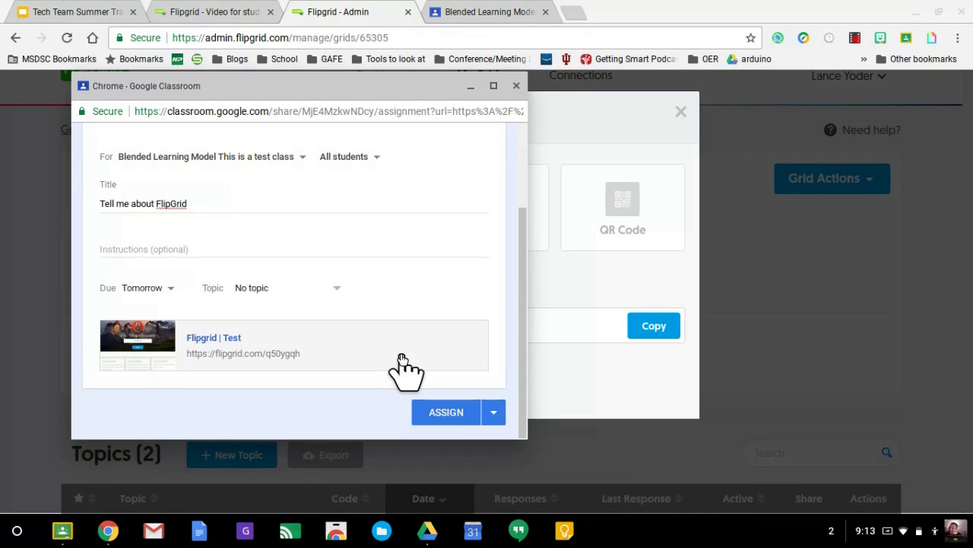
{"action": "left_click", "coordinate": [447, 413]}
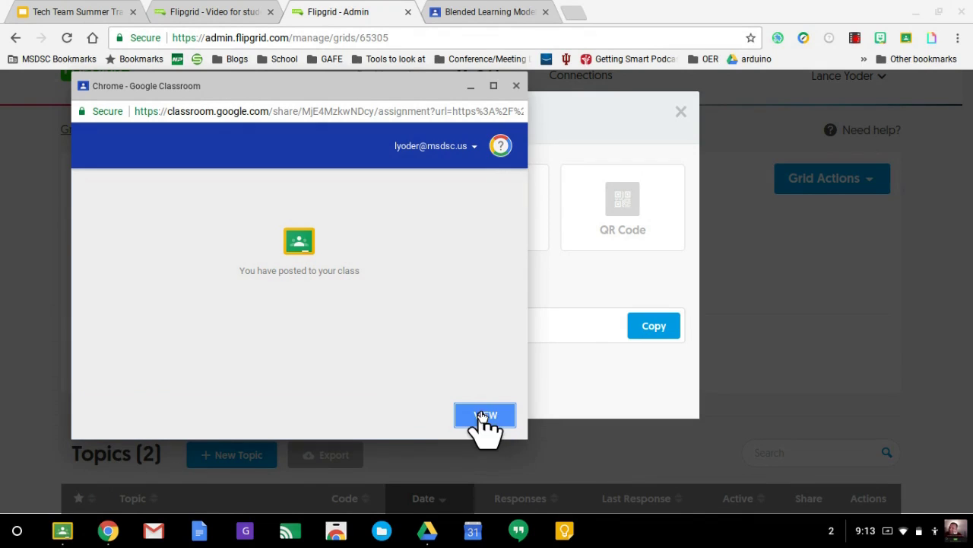
Close the Classroom and grid sharing windows to return to the Test grid page
{"action": "left_click", "coordinate": [514, 86]}
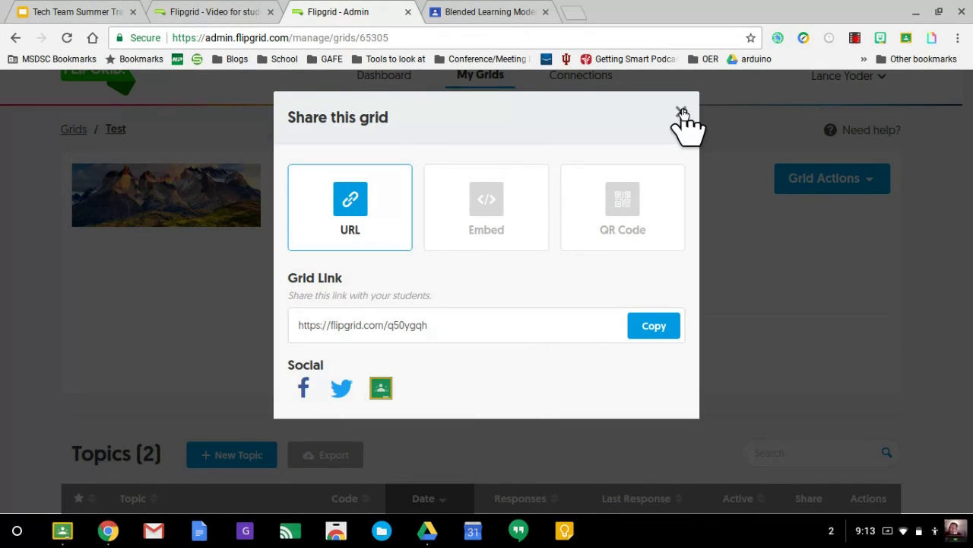
{"action": "left_click", "coordinate": [682, 112]}
{"action": "scroll", "coordinate": [544, 256], "scroll_direction": "down", "scroll_amount": 3}
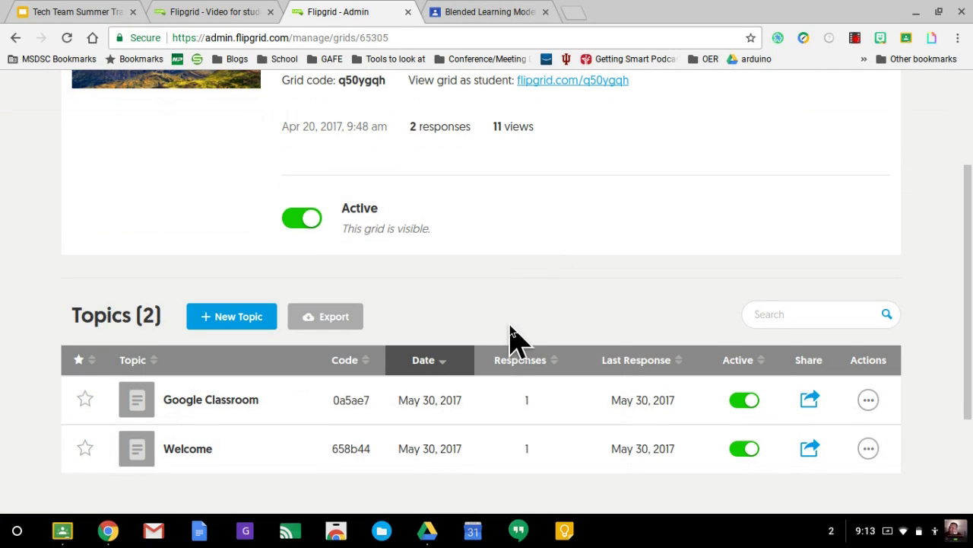
{"action": "scroll", "coordinate": [511, 336], "scroll_direction": "up", "scroll_amount": 2}
{"action": "scroll", "coordinate": [511, 336], "scroll_direction": "down", "scroll_amount": 2}
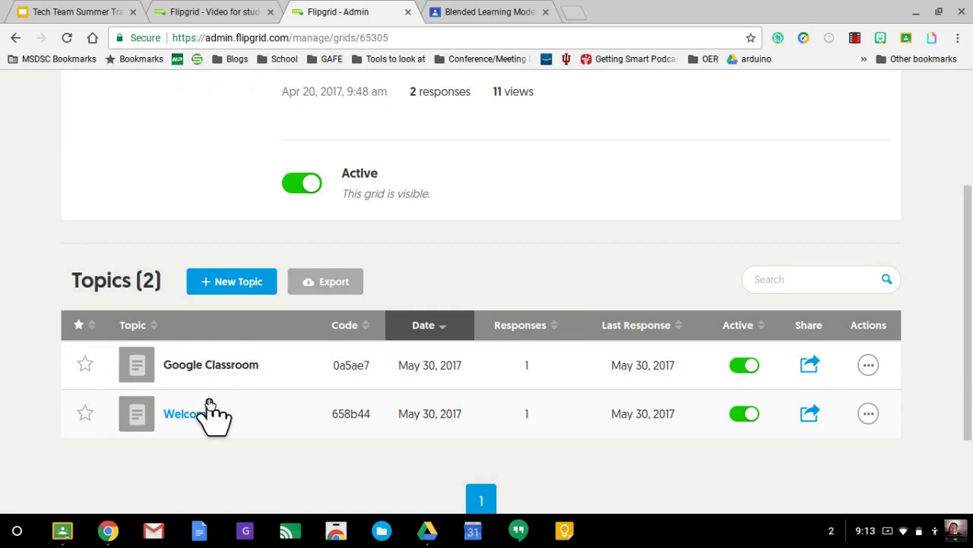
Start a 'Flipgrid Thoughts' topic asking 'Tell me what you think about FlipGrid'
{"action": "left_click", "coordinate": [227, 287]}
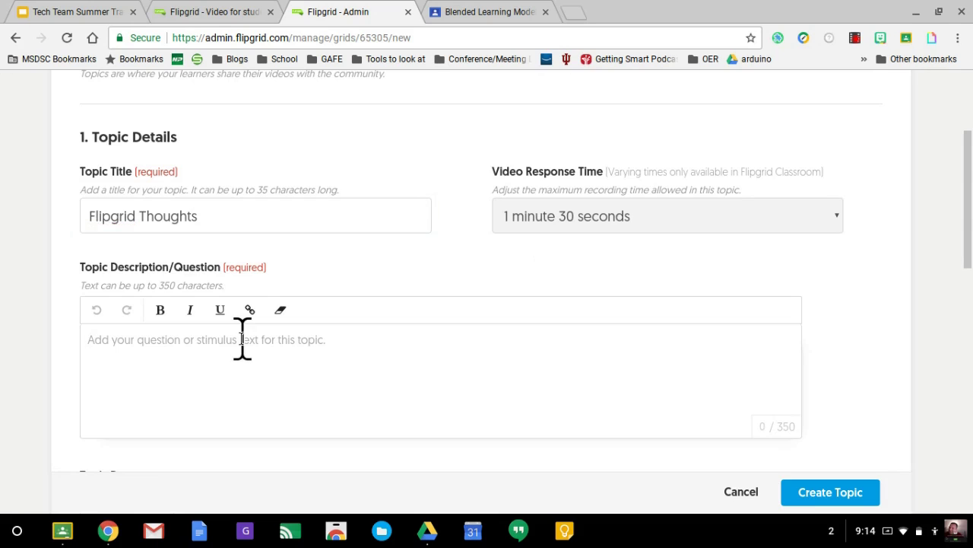
{"action": "type", "text": "Tell me what you think about FlipGrid"}
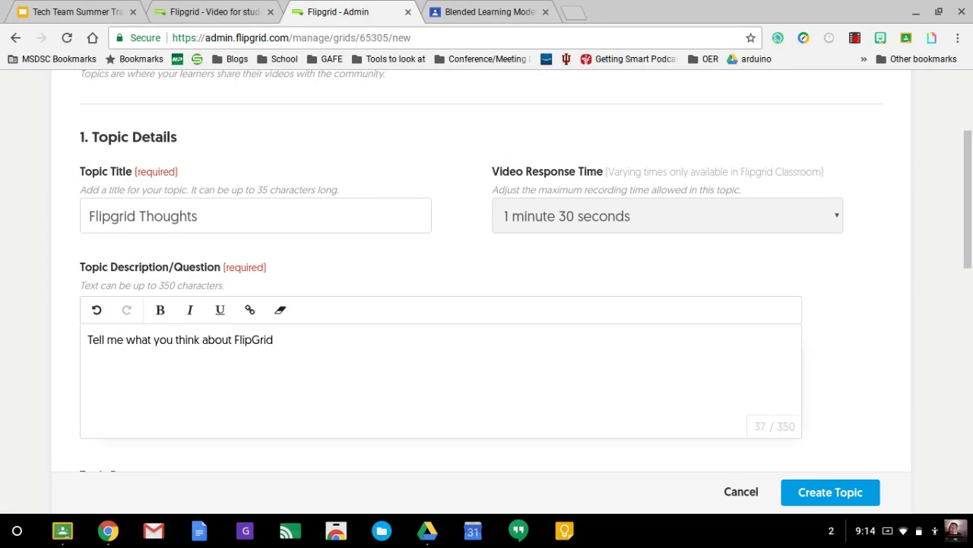
{"action": "scroll", "coordinate": [565, 358], "scroll_direction": "down", "scroll_amount": 1}
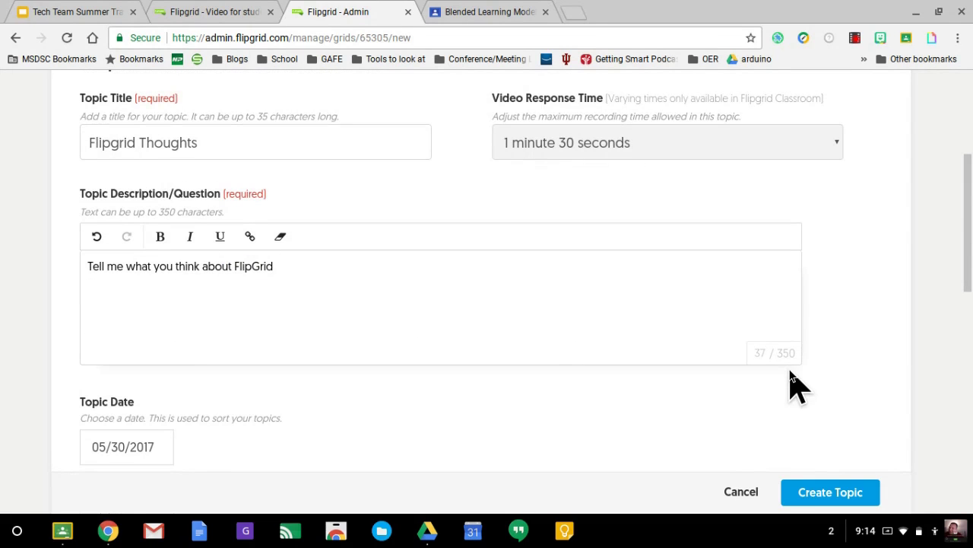
{"action": "scroll", "coordinate": [472, 422], "scroll_direction": "down", "scroll_amount": 3}
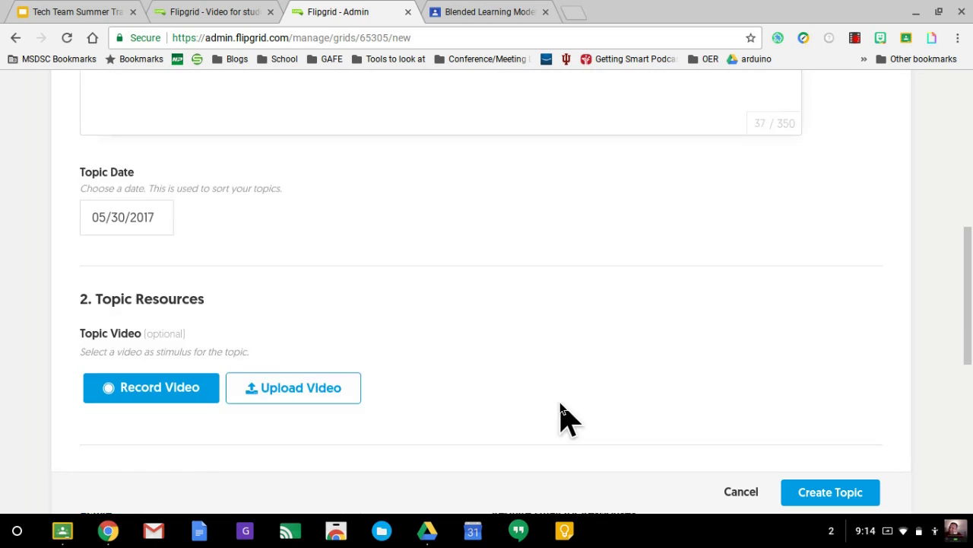
{"action": "scroll", "coordinate": [563, 417], "scroll_direction": "down", "scroll_amount": 1}
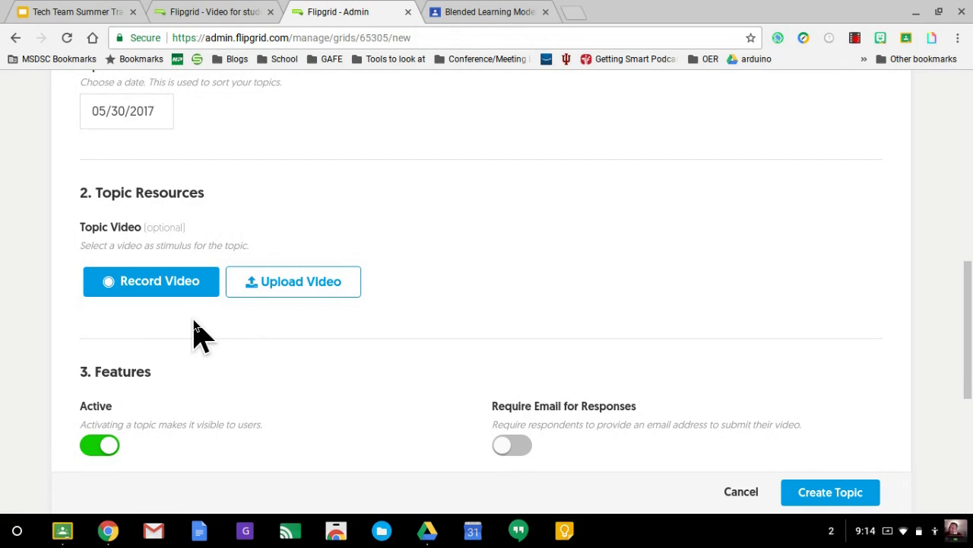
Record the topic video, snap a selfie cover, and upload it to the new topic
{"action": "left_click", "coordinate": [158, 286]}
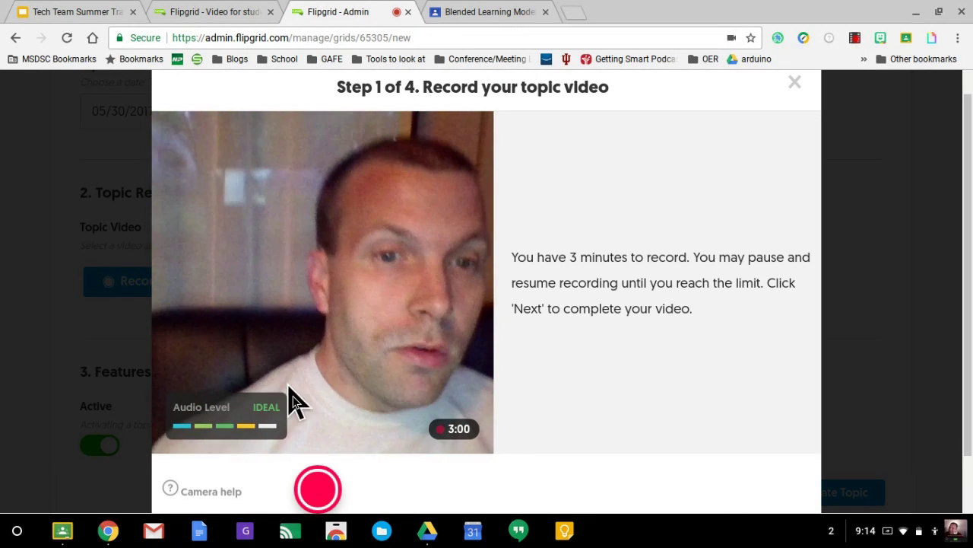
{"action": "left_click", "coordinate": [319, 489]}
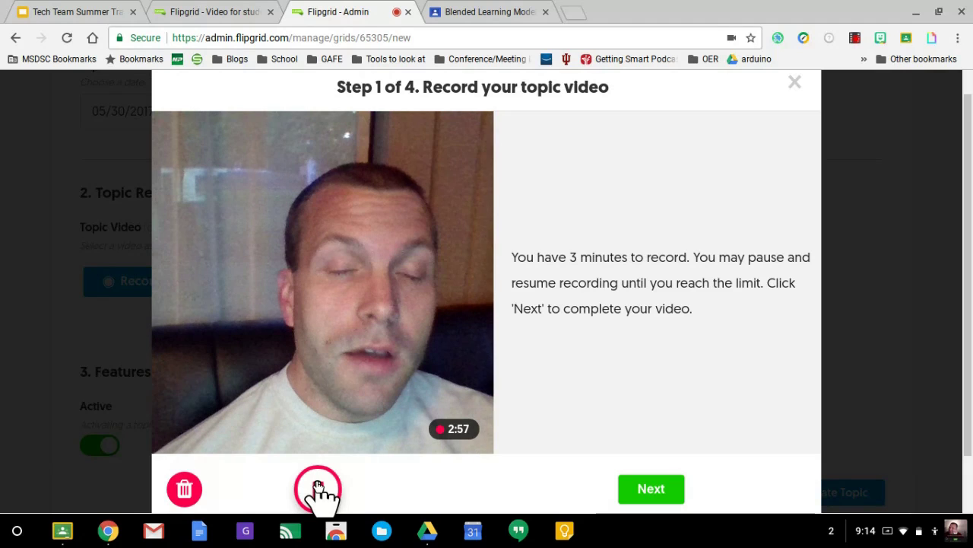
{"action": "left_click", "coordinate": [318, 487]}
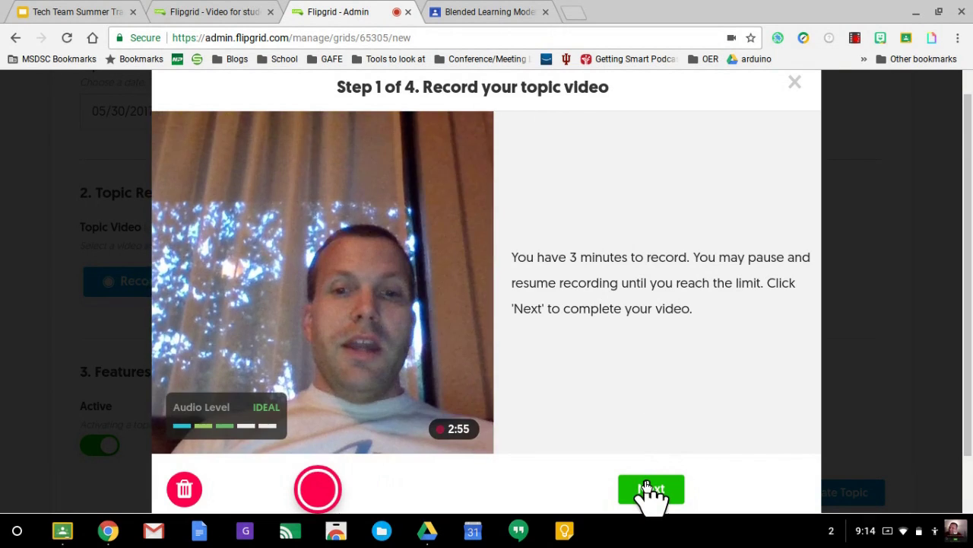
{"action": "left_click", "coordinate": [647, 487]}
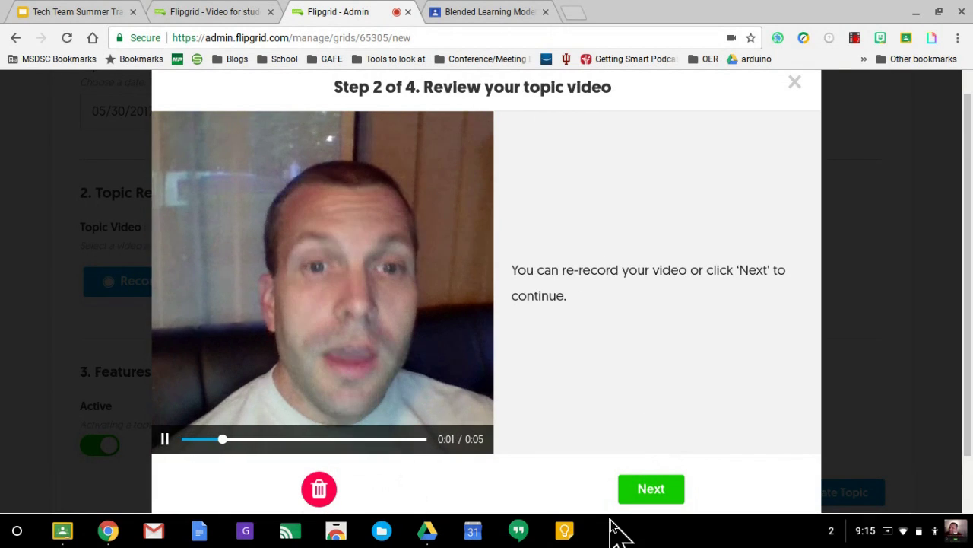
{"action": "left_click", "coordinate": [637, 499]}
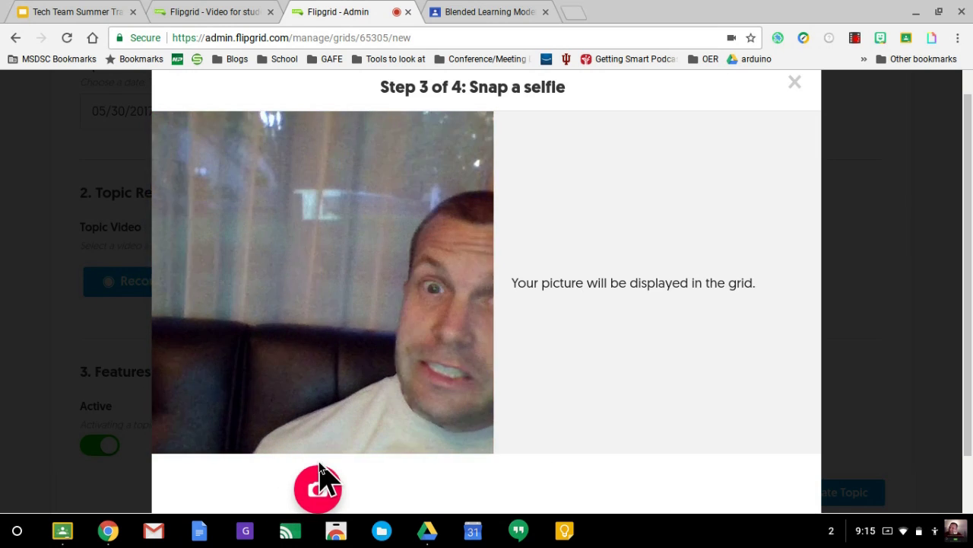
{"action": "left_click", "coordinate": [321, 480]}
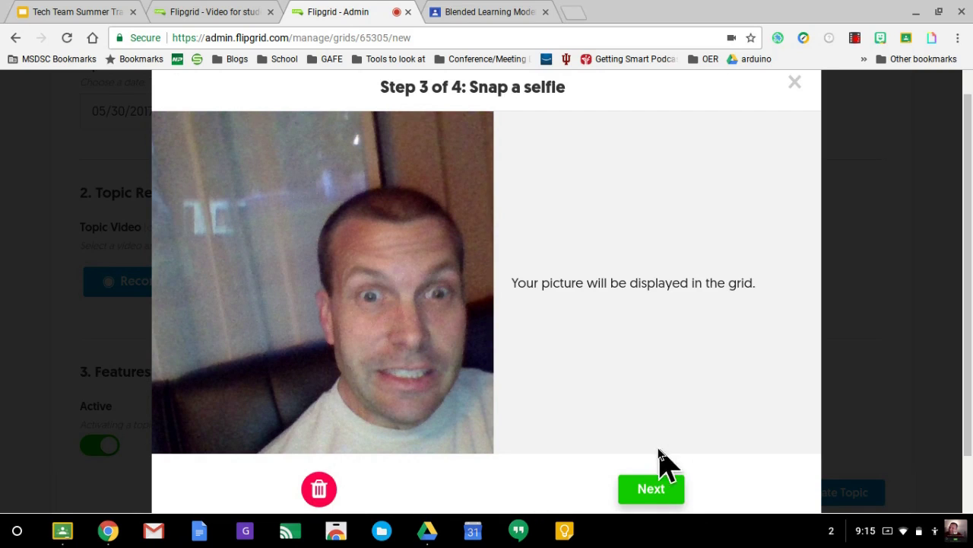
{"action": "left_click", "coordinate": [645, 491]}
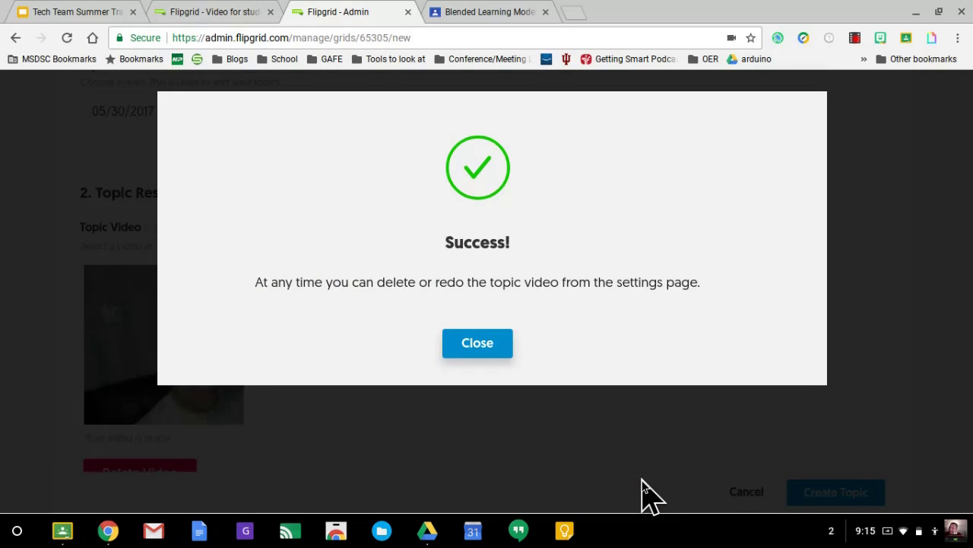
Switch Video Views back on in the topic's Features section
{"action": "left_click", "coordinate": [475, 343]}
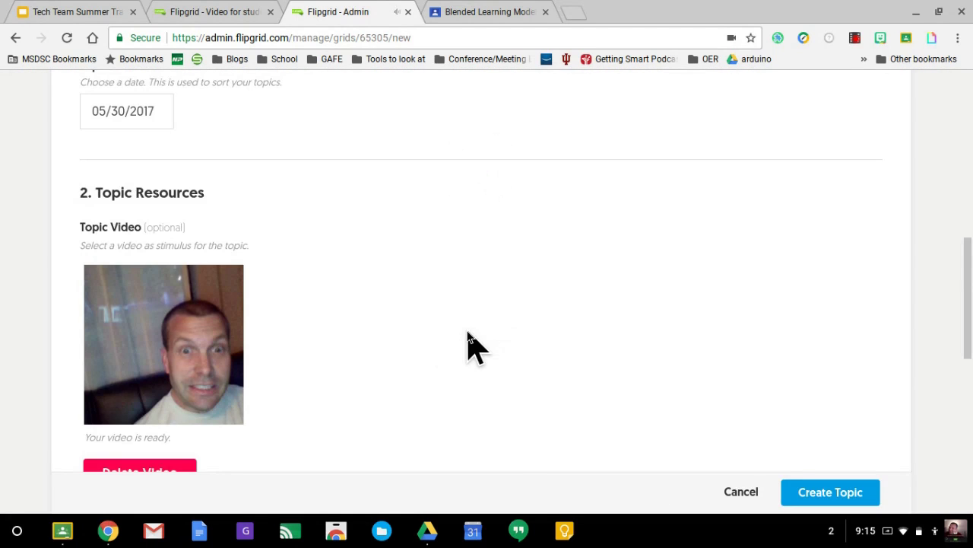
{"action": "scroll", "coordinate": [468, 334], "scroll_direction": "down", "scroll_amount": 2}
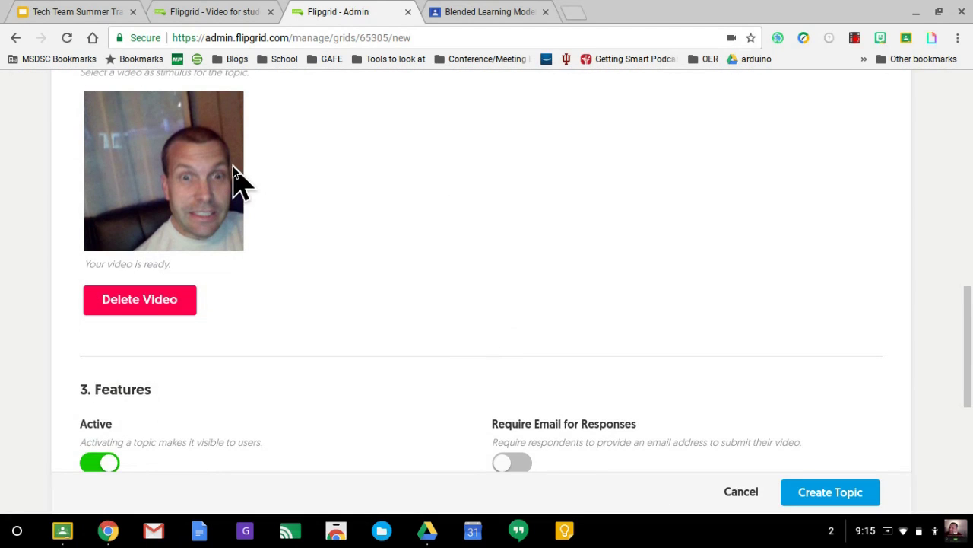
{"action": "scroll", "coordinate": [311, 257], "scroll_direction": "down", "scroll_amount": 3}
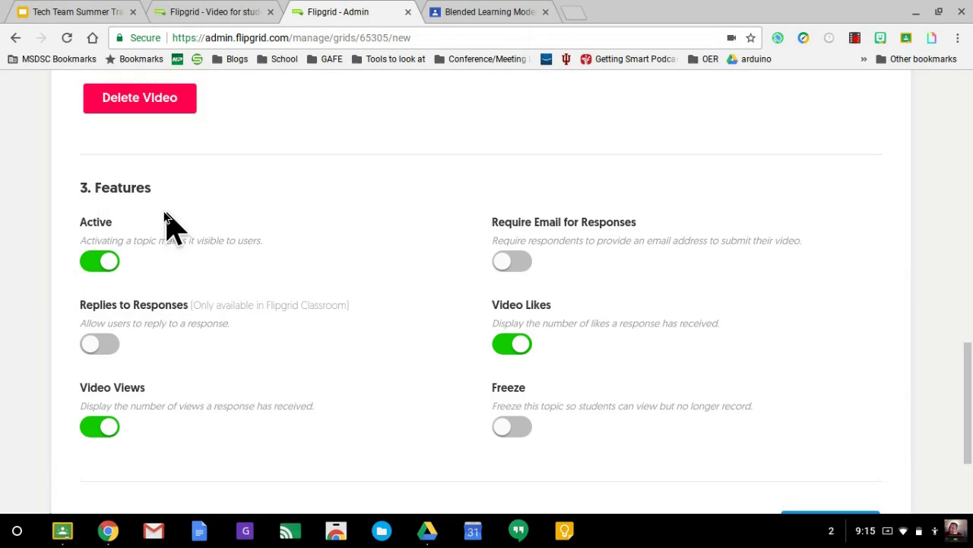
{"action": "scroll", "coordinate": [319, 228], "scroll_direction": "down", "scroll_amount": 1}
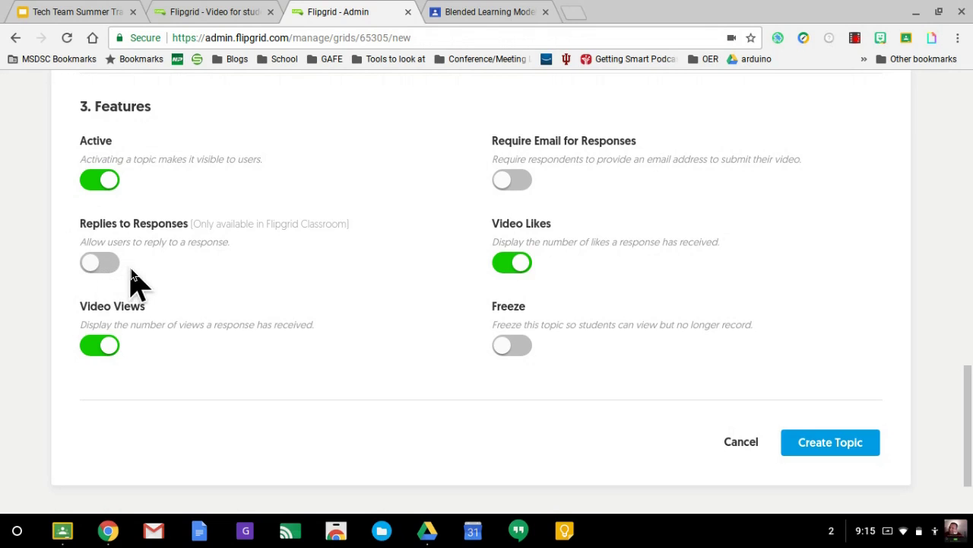
{"action": "scroll", "coordinate": [218, 322], "scroll_direction": "down", "scroll_amount": 1}
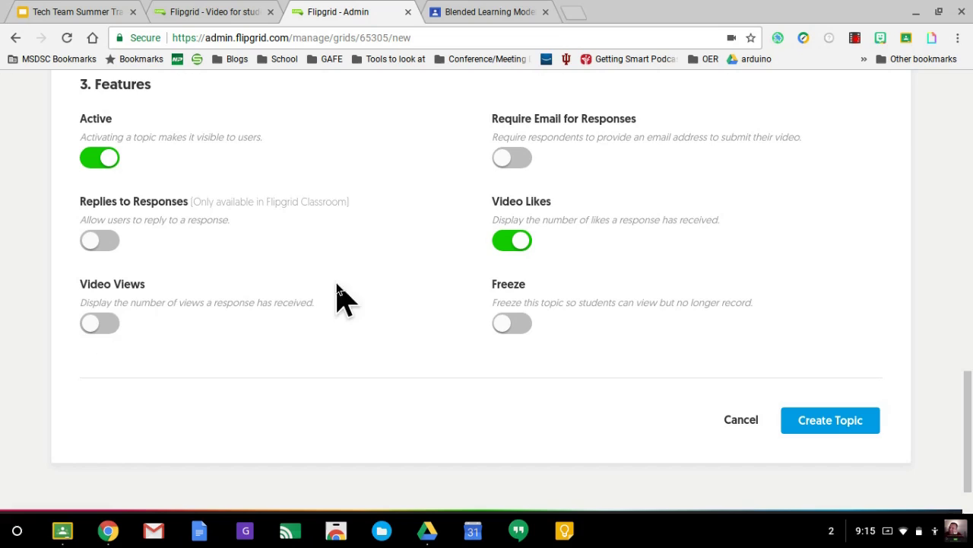
{"action": "left_click", "coordinate": [103, 323]}
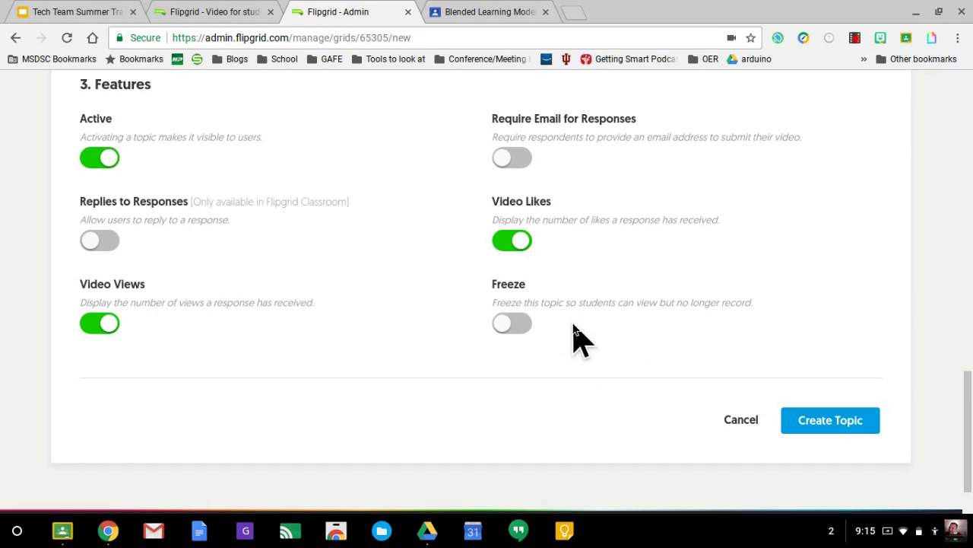
Create the Flipgrid Thoughts topic and dismiss the topic-ready message
{"action": "scroll", "coordinate": [795, 388], "scroll_direction": "up", "scroll_amount": 1}
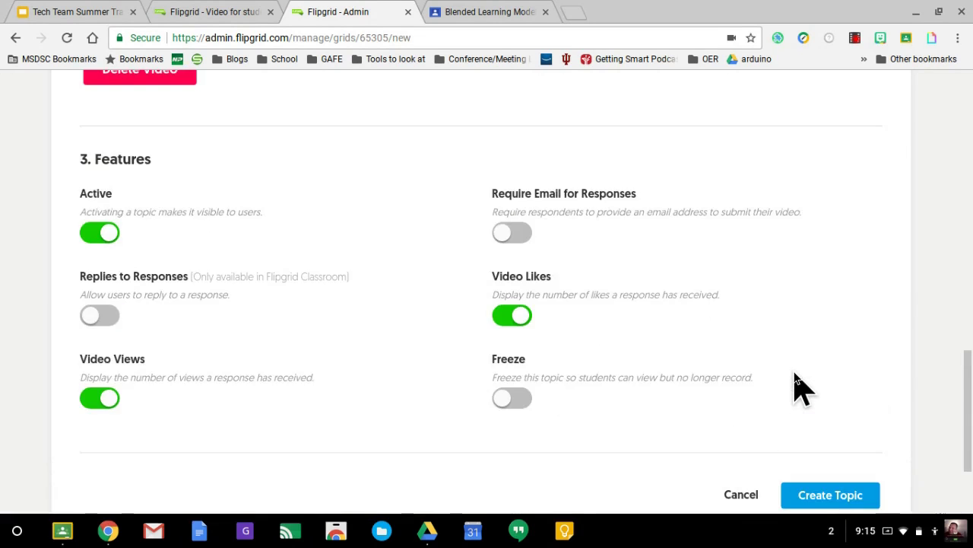
{"action": "scroll", "coordinate": [795, 388], "scroll_direction": "down", "scroll_amount": 2}
{"action": "left_click", "coordinate": [803, 359]}
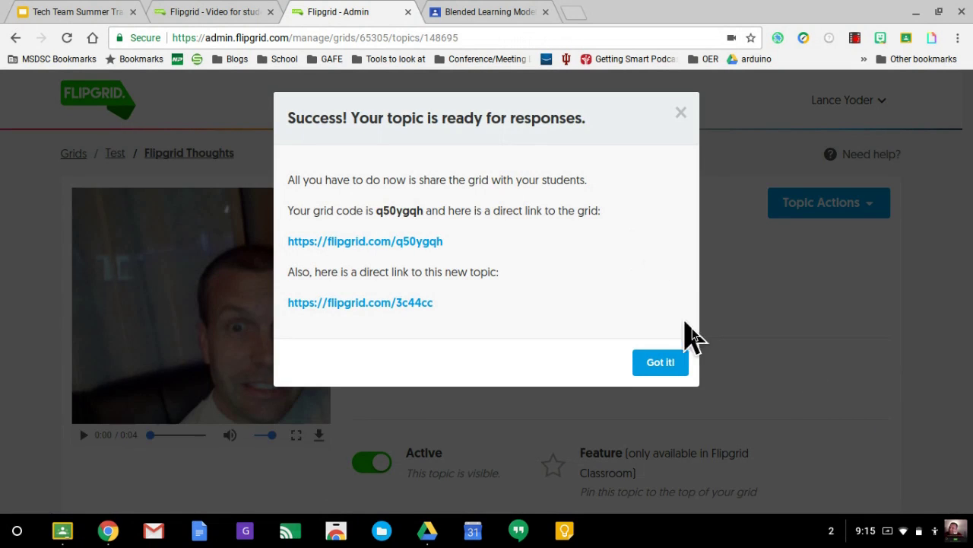
{"action": "left_click", "coordinate": [642, 365]}
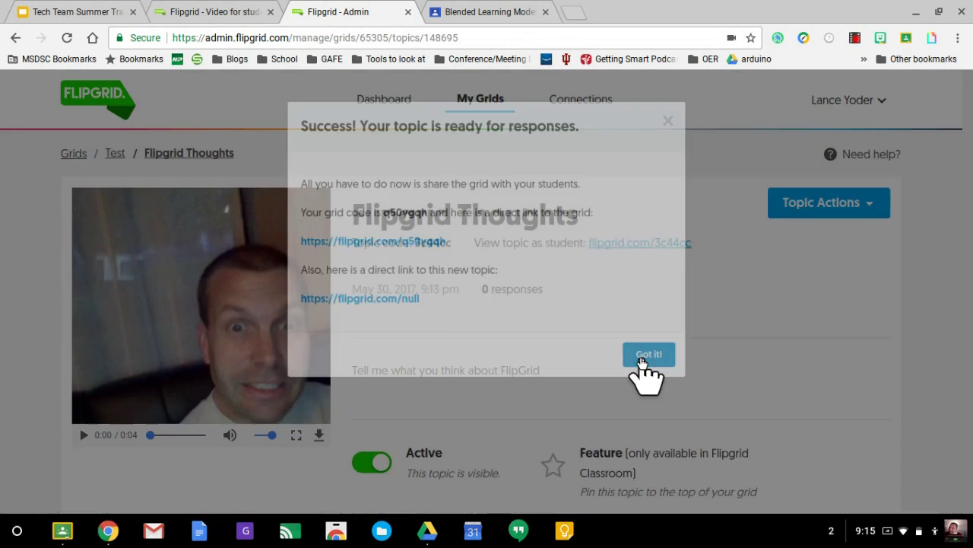
{"action": "scroll", "coordinate": [401, 339], "scroll_direction": "down", "scroll_amount": 1}
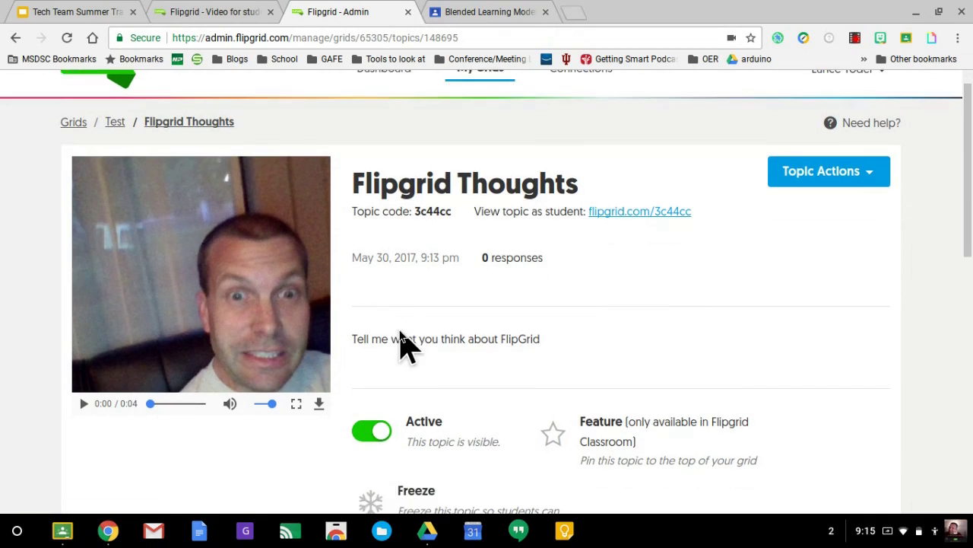
{"action": "scroll", "coordinate": [400, 339], "scroll_direction": "down", "scroll_amount": 1}
{"action": "scroll", "coordinate": [401, 339], "scroll_direction": "down", "scroll_amount": 3}
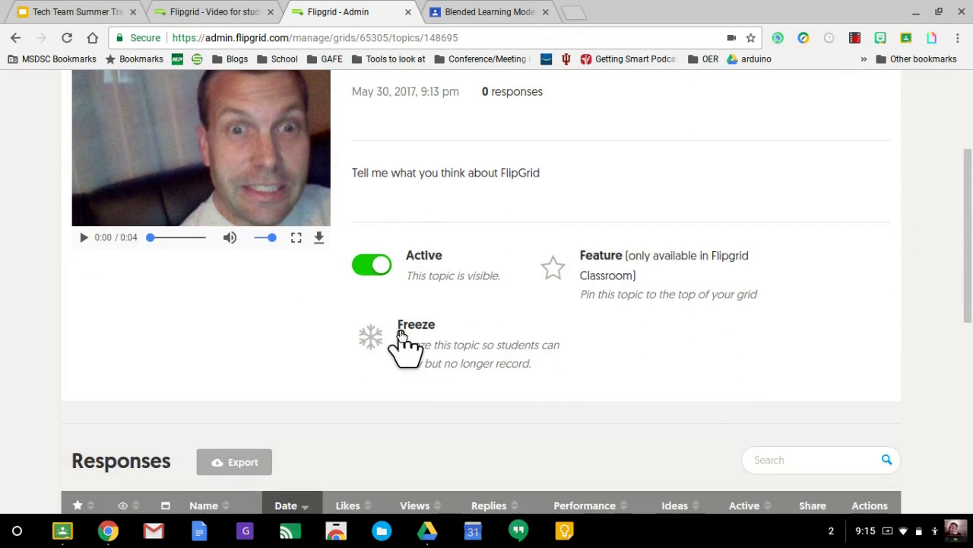
{"action": "scroll", "coordinate": [401, 339], "scroll_direction": "down", "scroll_amount": 3}
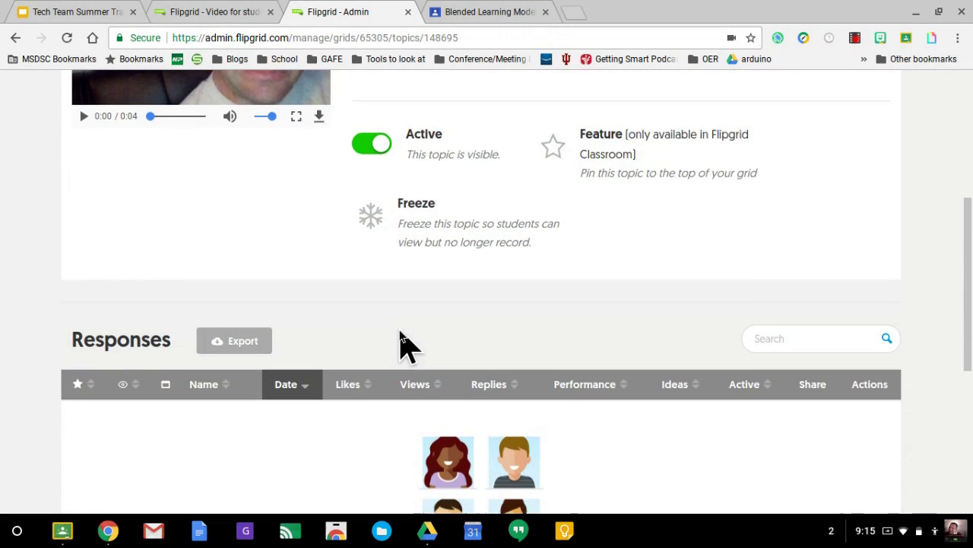
{"action": "scroll", "coordinate": [401, 338], "scroll_direction": "up", "scroll_amount": 3}
{"action": "scroll", "coordinate": [400, 338], "scroll_direction": "down", "scroll_amount": 3}
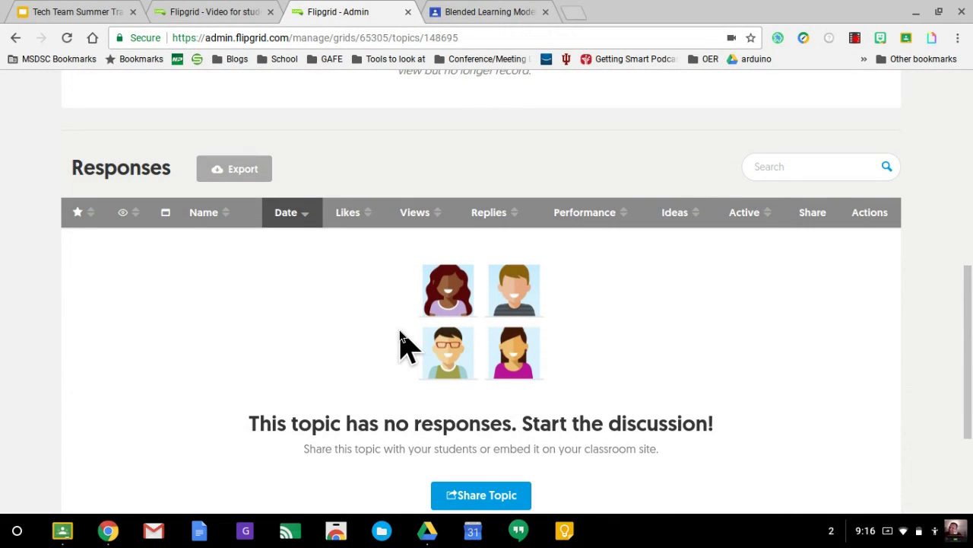
{"action": "scroll", "coordinate": [401, 339], "scroll_direction": "up", "scroll_amount": 5}
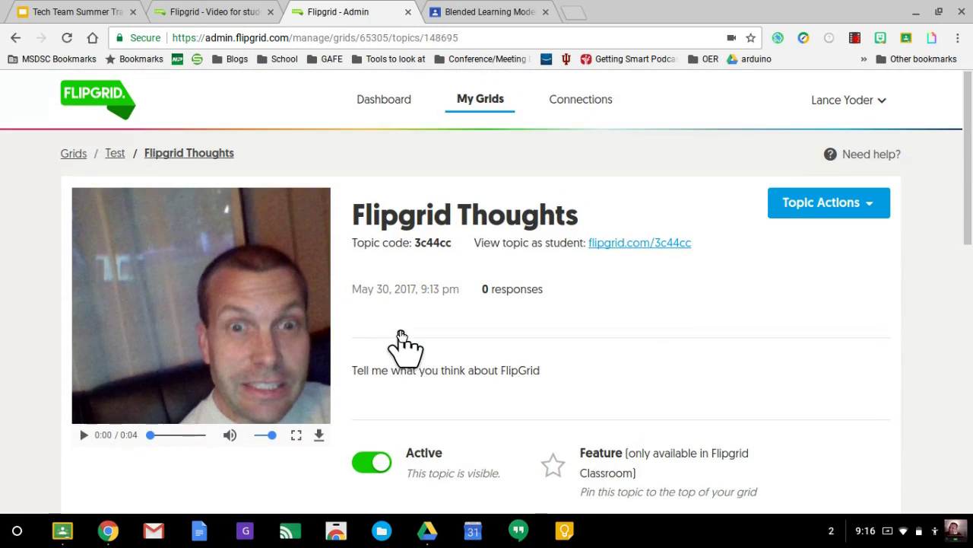
{"action": "left_click", "coordinate": [868, 214]}
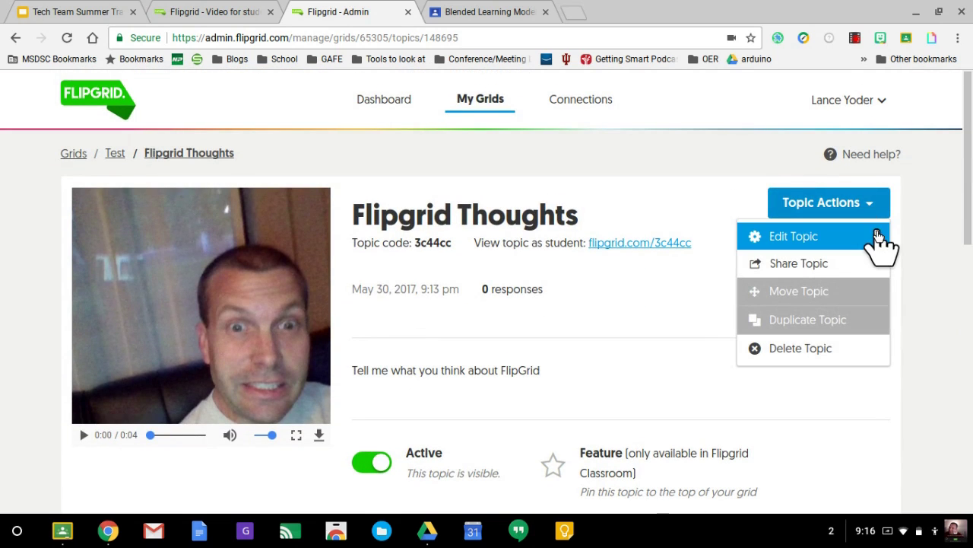
{"action": "left_click", "coordinate": [878, 238]}
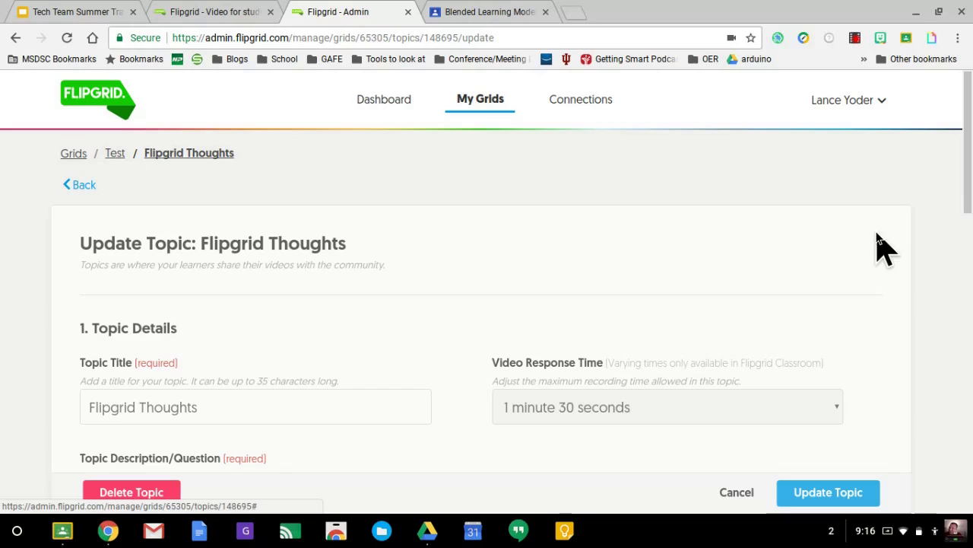
{"action": "scroll", "coordinate": [811, 289], "scroll_direction": "down", "scroll_amount": 5}
{"action": "scroll", "coordinate": [810, 289], "scroll_direction": "down", "scroll_amount": 8}
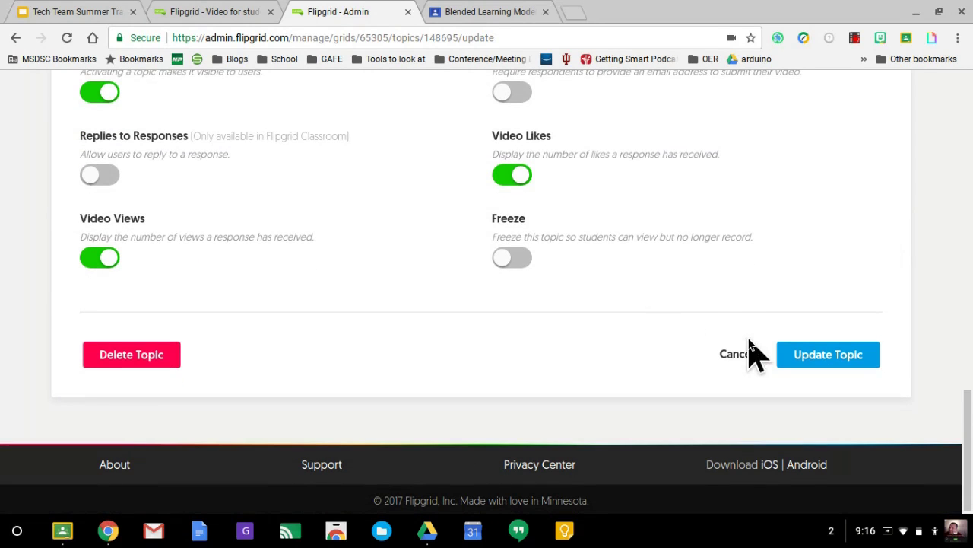
{"action": "left_click", "coordinate": [745, 359]}
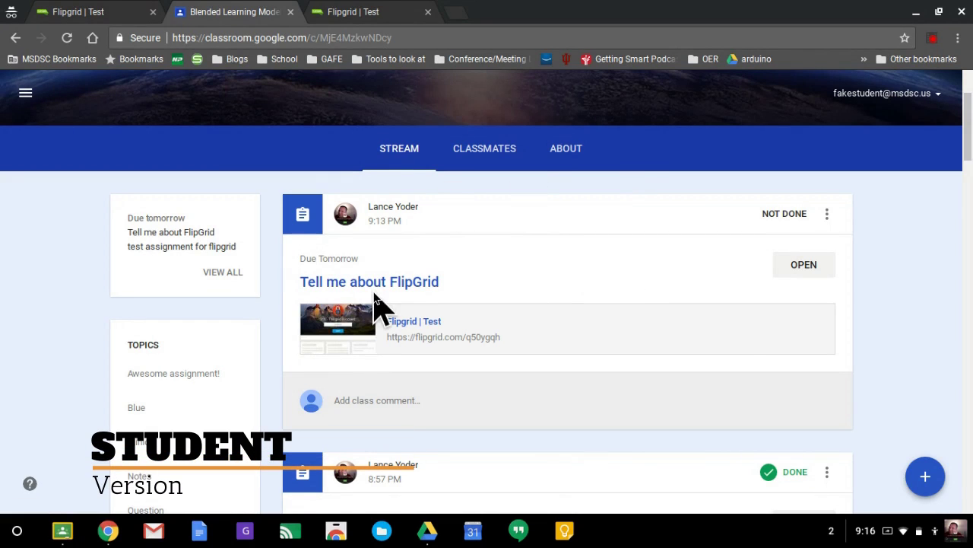
Follow the Flipgrid link in the 'Tell me about FlipGrid' Classroom assignment
{"action": "left_click", "coordinate": [800, 270]}
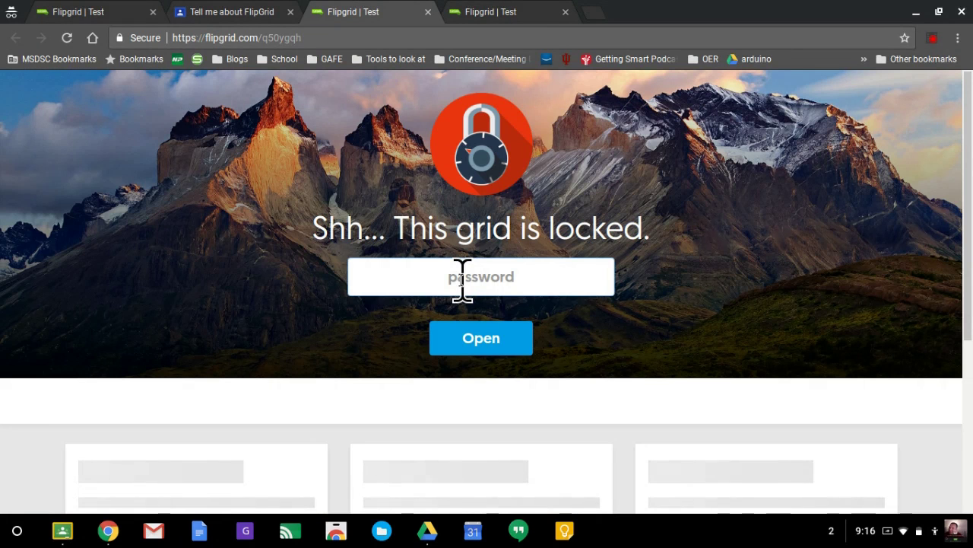
Unlock the Test grid with its password and open the Flipgrid Thoughts topic
{"action": "type", "text": "abc"}
{"action": "left_click", "coordinate": [514, 342]}
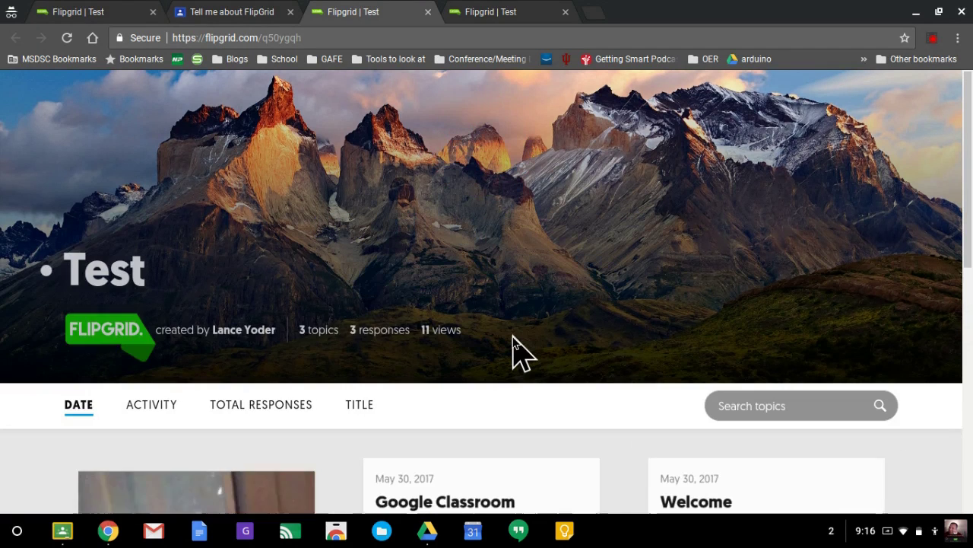
{"action": "scroll", "coordinate": [597, 332], "scroll_direction": "down", "scroll_amount": 2}
{"action": "scroll", "coordinate": [598, 335], "scroll_direction": "down", "scroll_amount": 2}
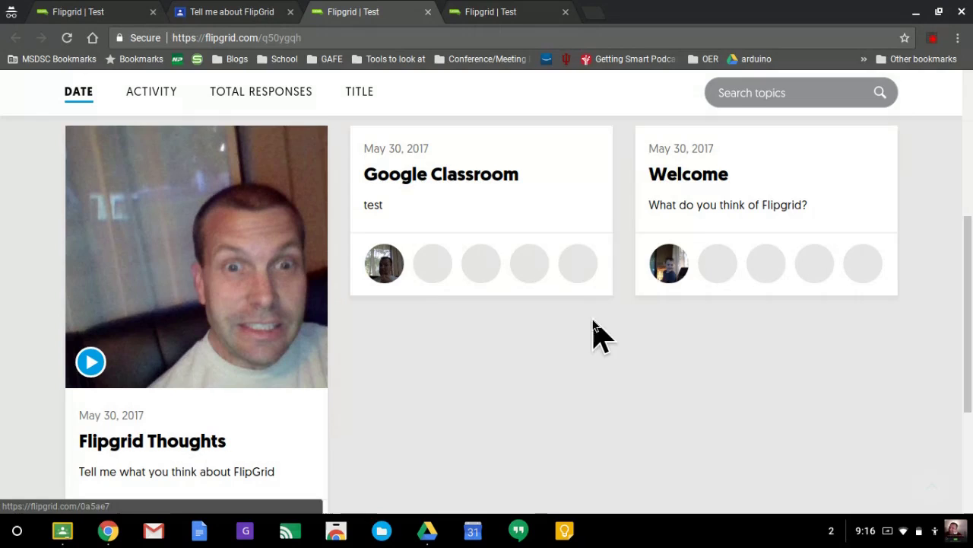
{"action": "scroll", "coordinate": [139, 308], "scroll_direction": "down", "scroll_amount": 1}
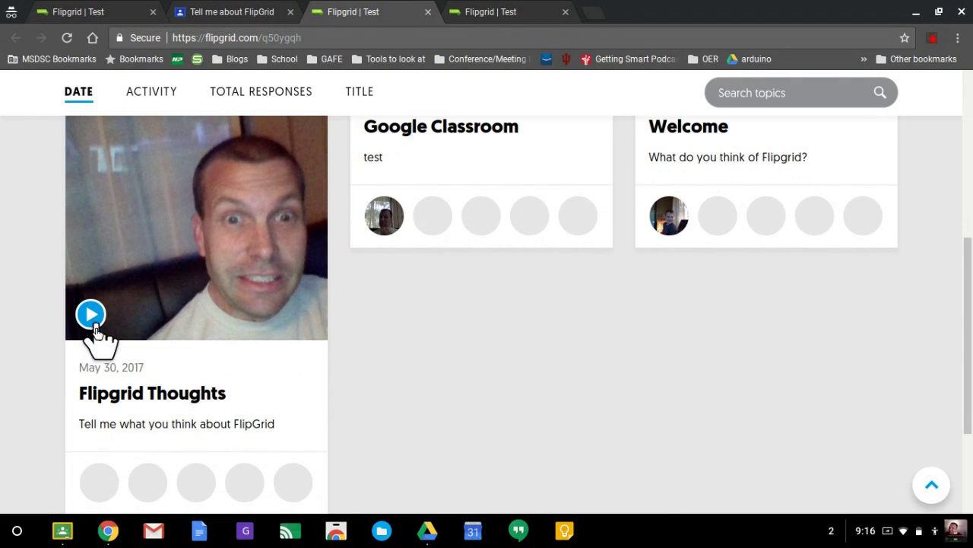
{"action": "left_click", "coordinate": [111, 392]}
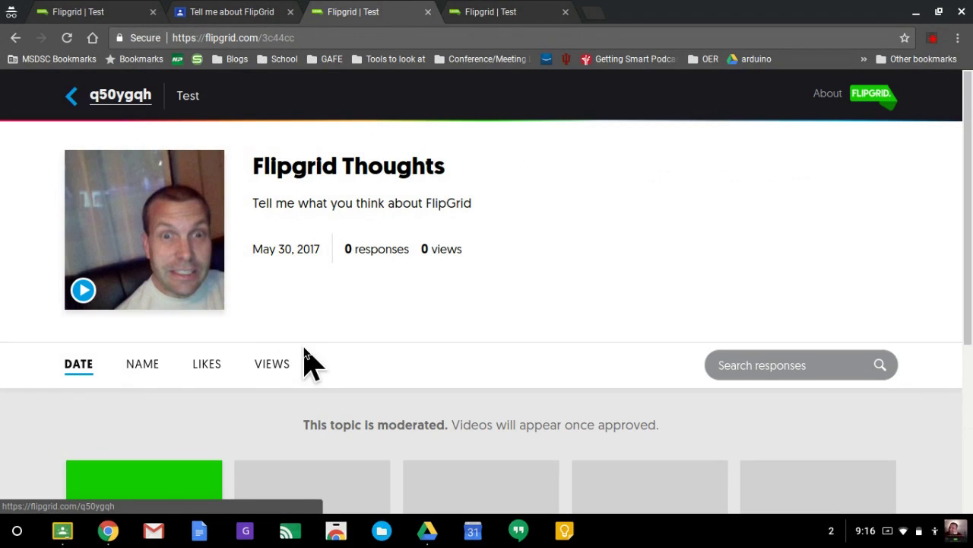
Watch the topic's prompt video, close it, and start adding a response
{"action": "scroll", "coordinate": [311, 362], "scroll_direction": "down", "scroll_amount": 1}
{"action": "scroll", "coordinate": [357, 381], "scroll_direction": "down", "scroll_amount": 1}
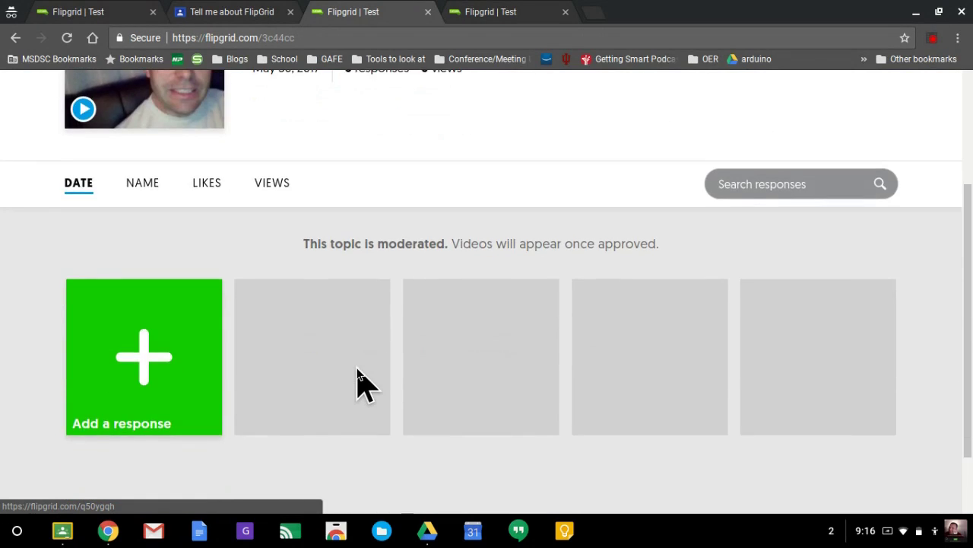
{"action": "scroll", "coordinate": [357, 380], "scroll_direction": "up", "scroll_amount": 2}
{"action": "scroll", "coordinate": [358, 380], "scroll_direction": "down", "scroll_amount": 1}
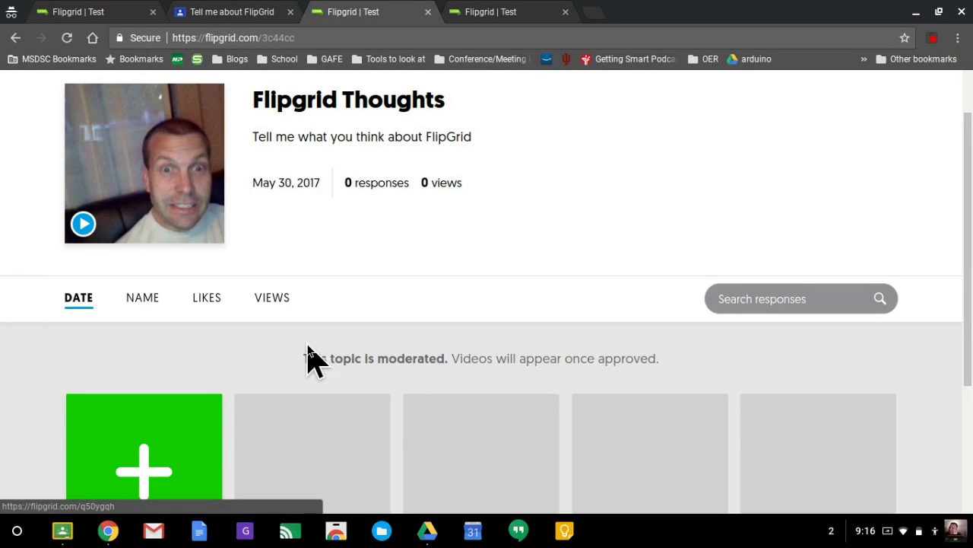
{"action": "scroll", "coordinate": [308, 357], "scroll_direction": "up", "scroll_amount": 1}
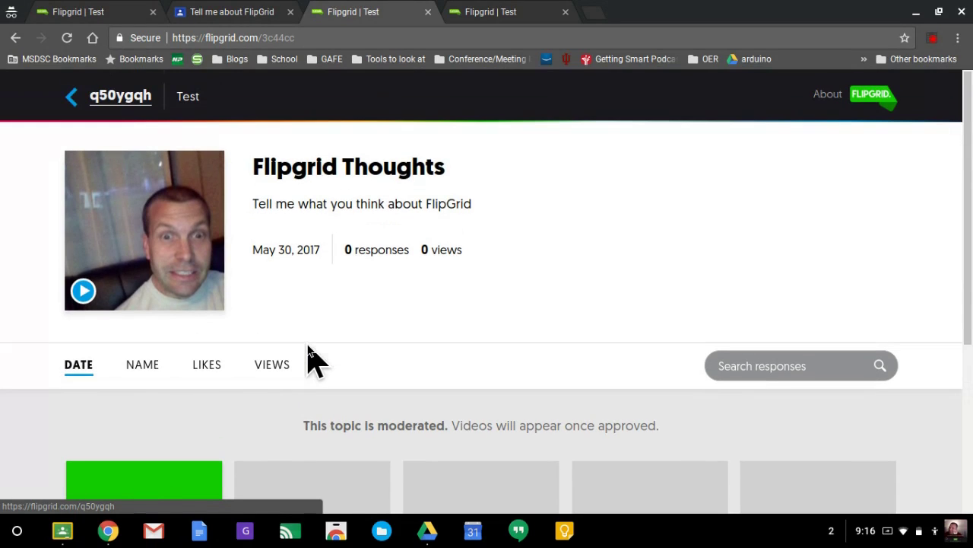
{"action": "left_click", "coordinate": [82, 290]}
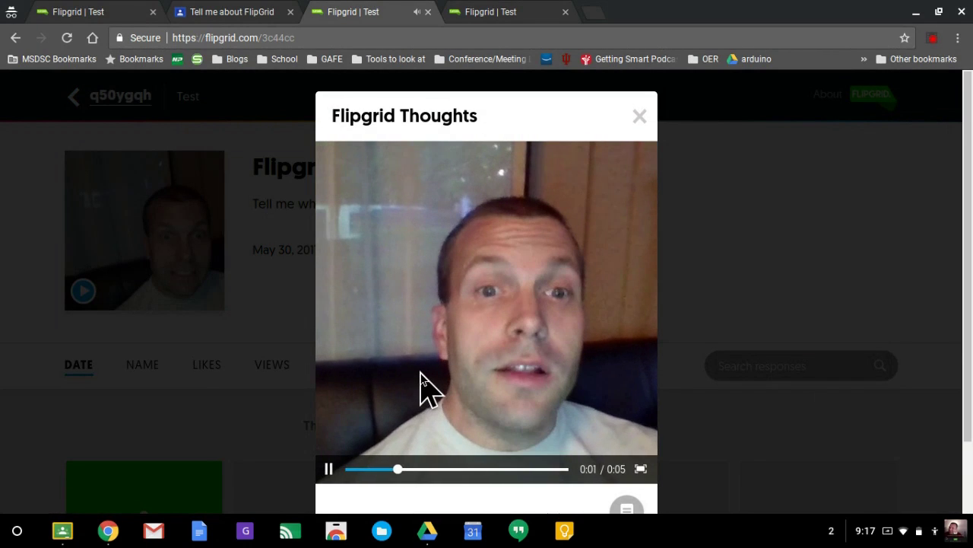
{"action": "scroll", "coordinate": [426, 391], "scroll_direction": "down", "scroll_amount": 1}
{"action": "left_click", "coordinate": [329, 403]}
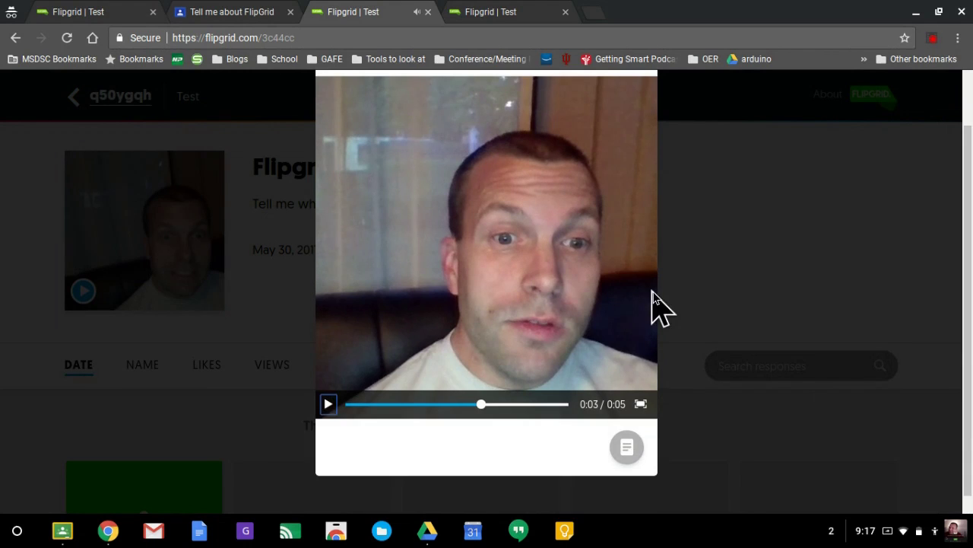
{"action": "scroll", "coordinate": [652, 308], "scroll_direction": "up", "scroll_amount": 1}
{"action": "left_click", "coordinate": [641, 127]}
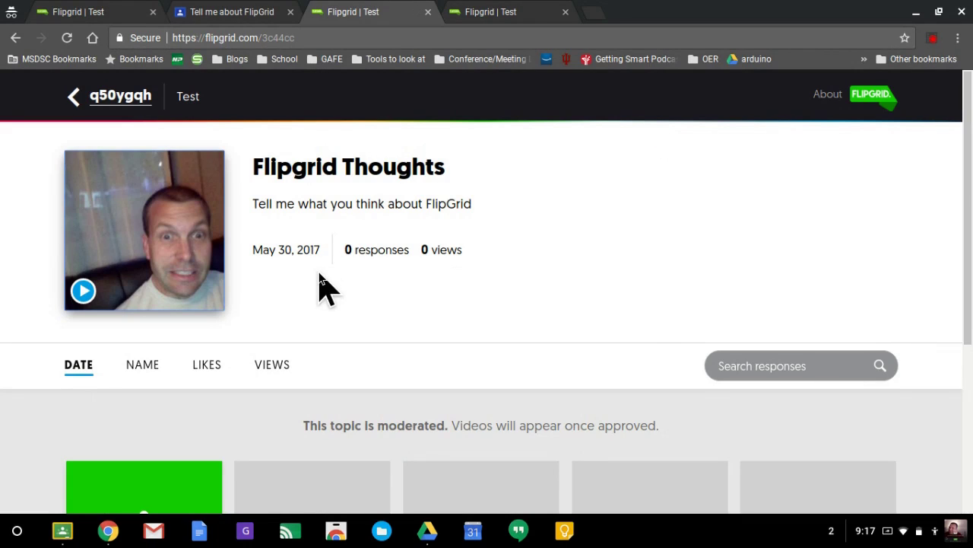
{"action": "scroll", "coordinate": [319, 285], "scroll_direction": "down", "scroll_amount": 2}
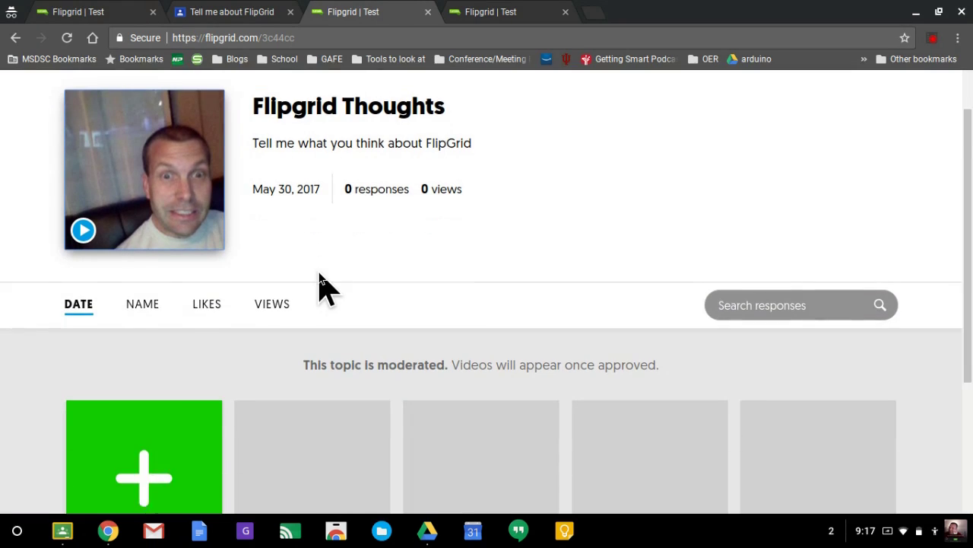
{"action": "scroll", "coordinate": [319, 285], "scroll_direction": "down", "scroll_amount": 1}
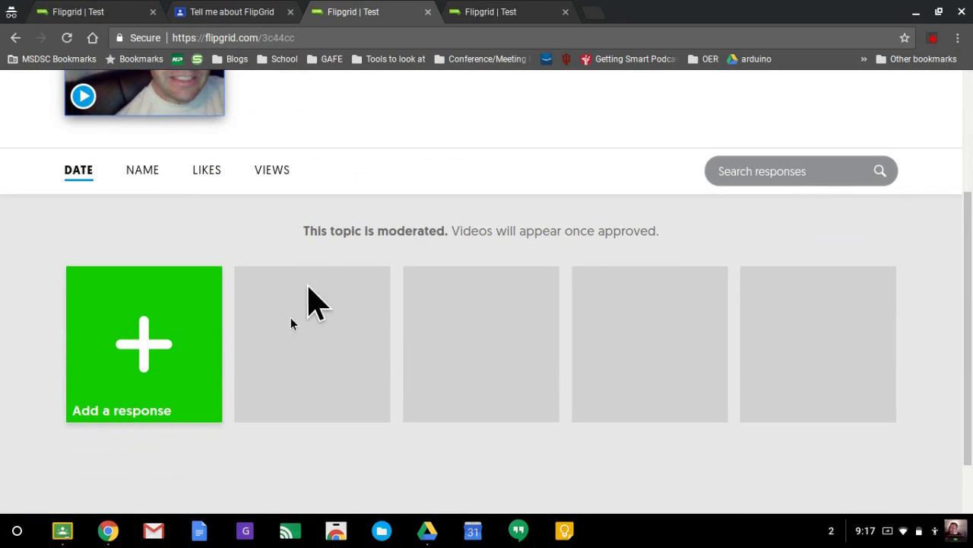
{"action": "left_click", "coordinate": [160, 345]}
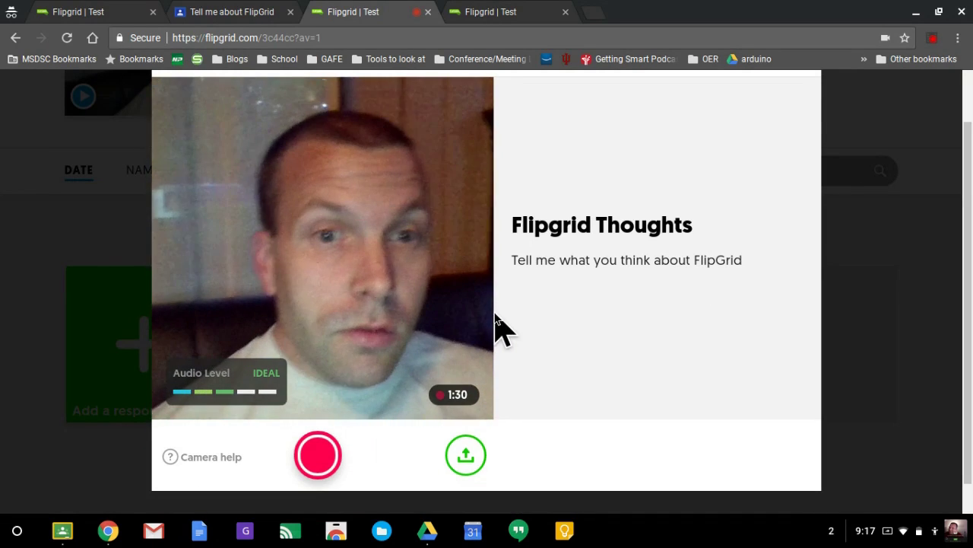
Record a 46-second video response to the Flipgrid Thoughts topic
{"action": "left_click", "coordinate": [320, 456]}
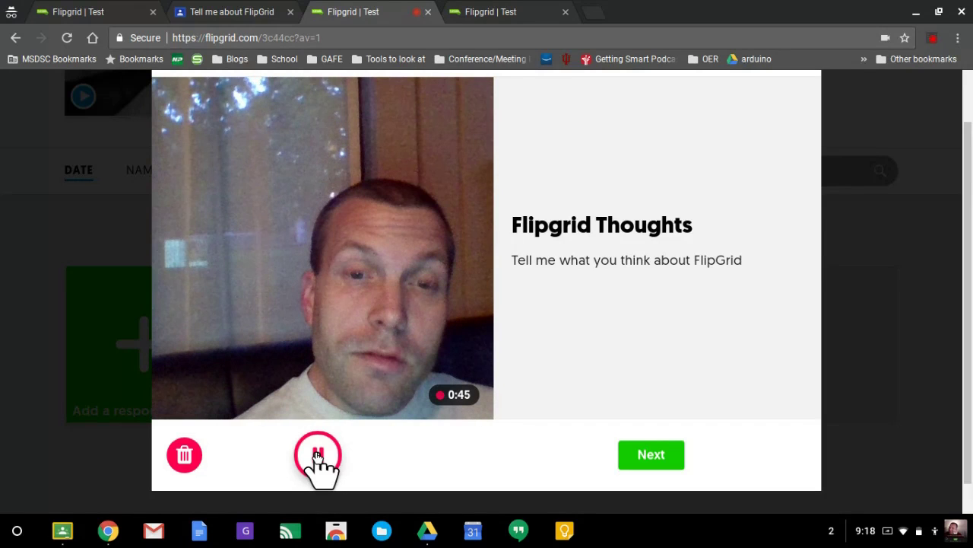
{"action": "left_click", "coordinate": [317, 454]}
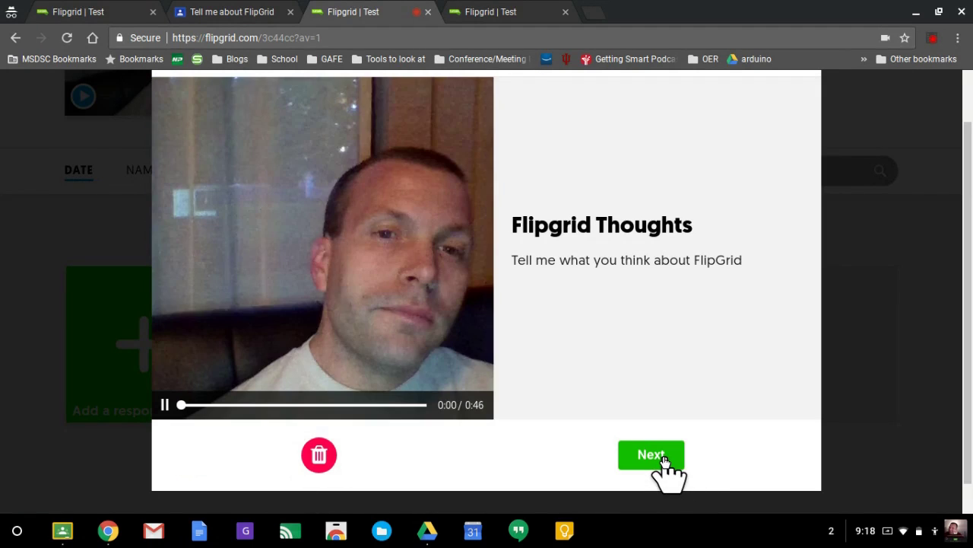
Take a selfie, enter the student's first and last name, and submit the response
{"action": "left_click", "coordinate": [664, 459]}
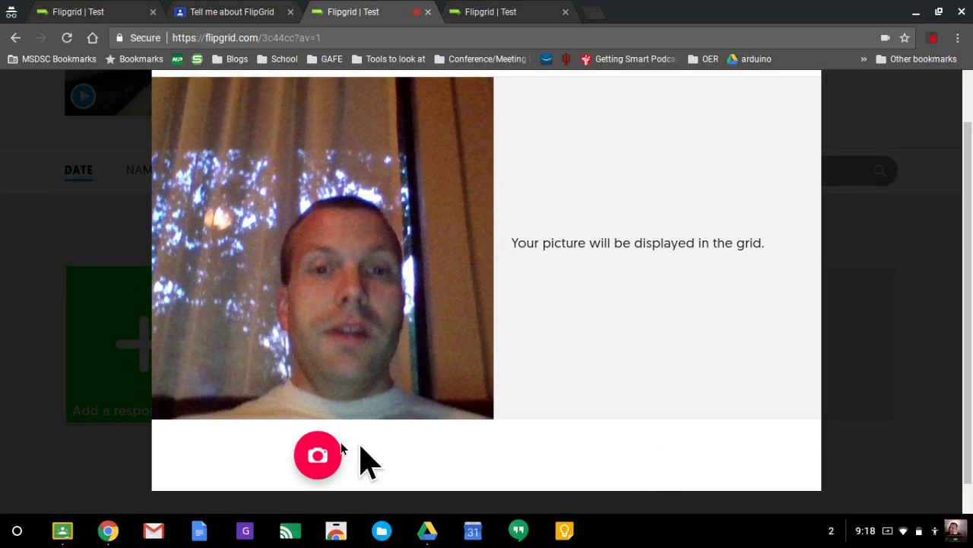
{"action": "left_click", "coordinate": [314, 458]}
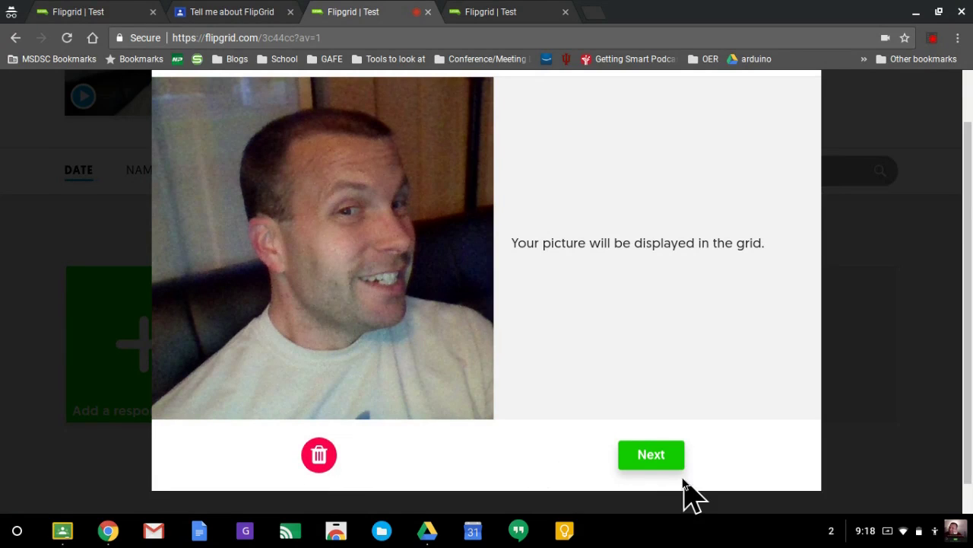
{"action": "left_click", "coordinate": [660, 458]}
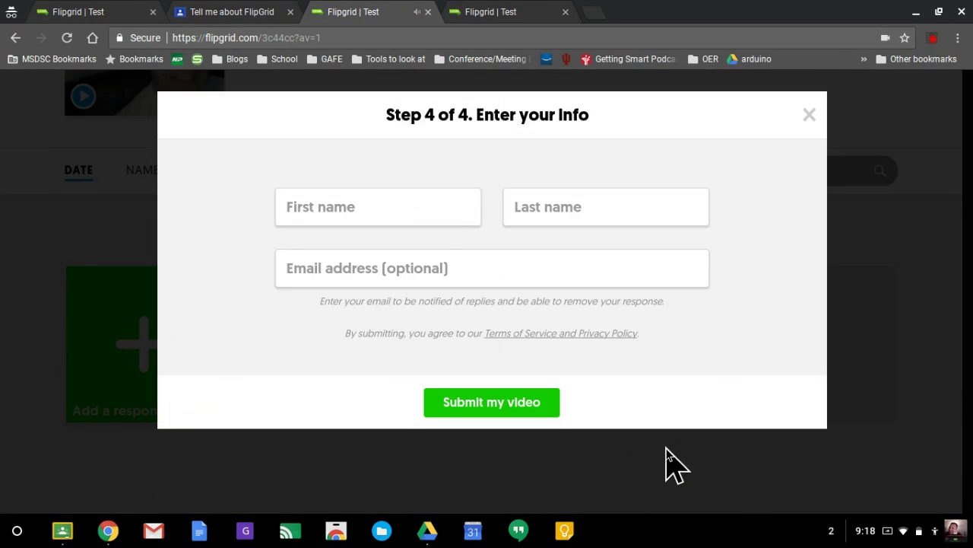
{"action": "left_click", "coordinate": [416, 219]}
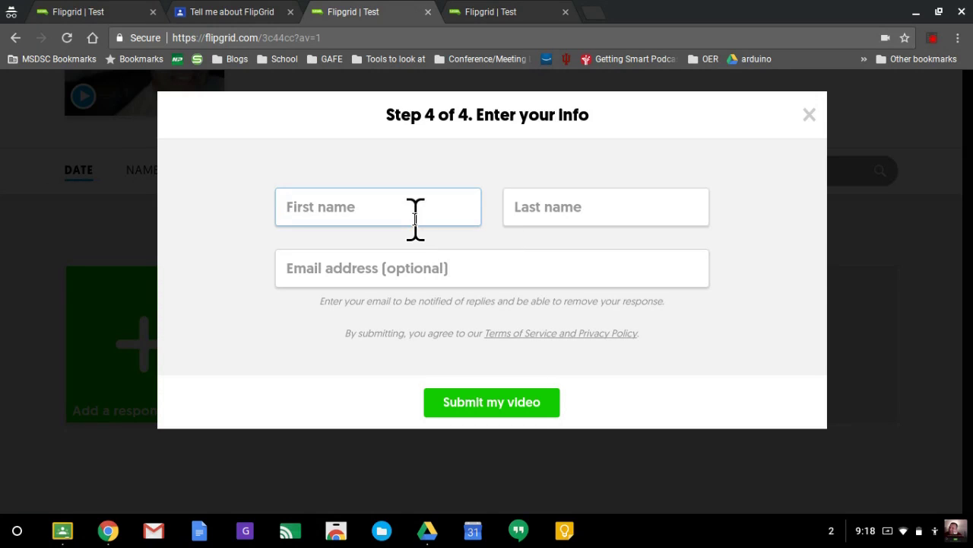
{"action": "type", "text": "Fake"}
{"action": "key", "text": "Tab"}
{"action": "type", "text": "Student"}
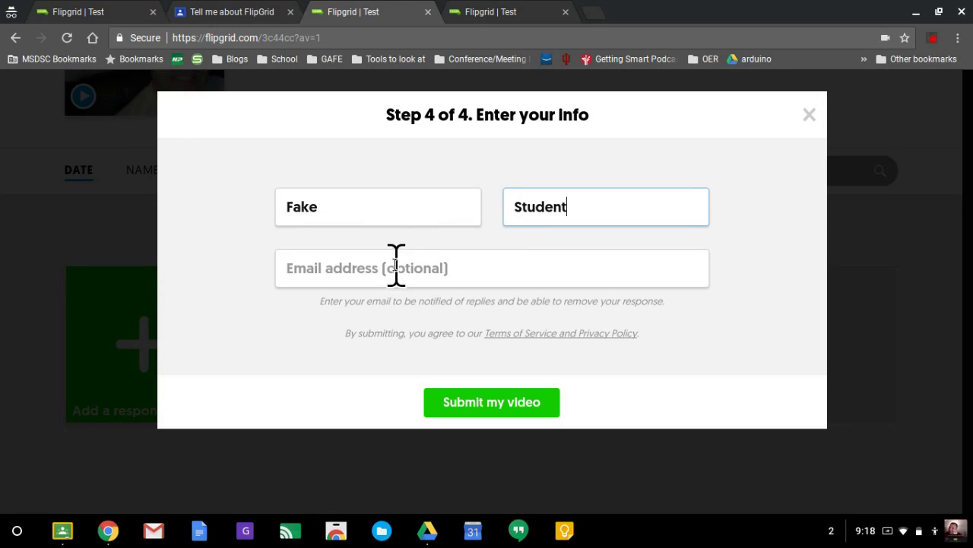
{"action": "left_click", "coordinate": [482, 403]}
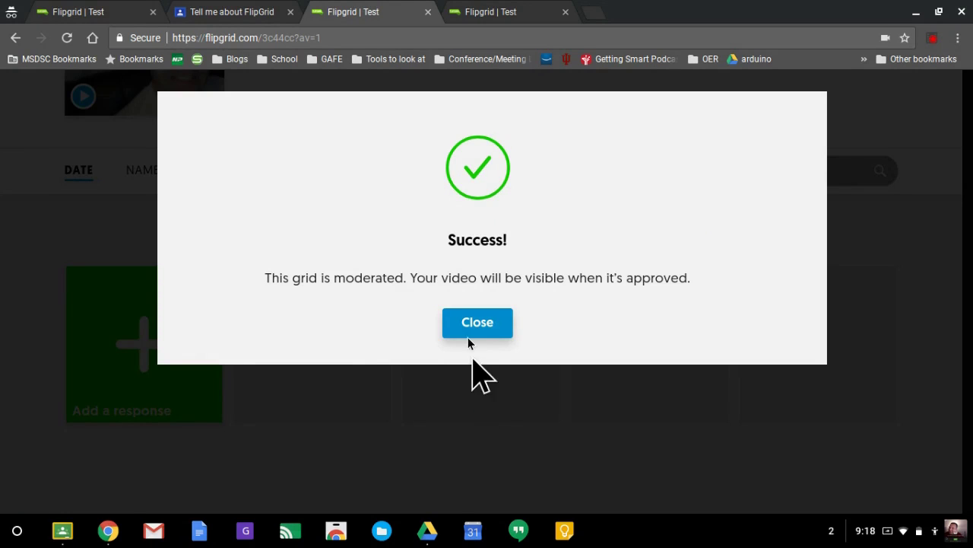
{"action": "left_click", "coordinate": [475, 325]}
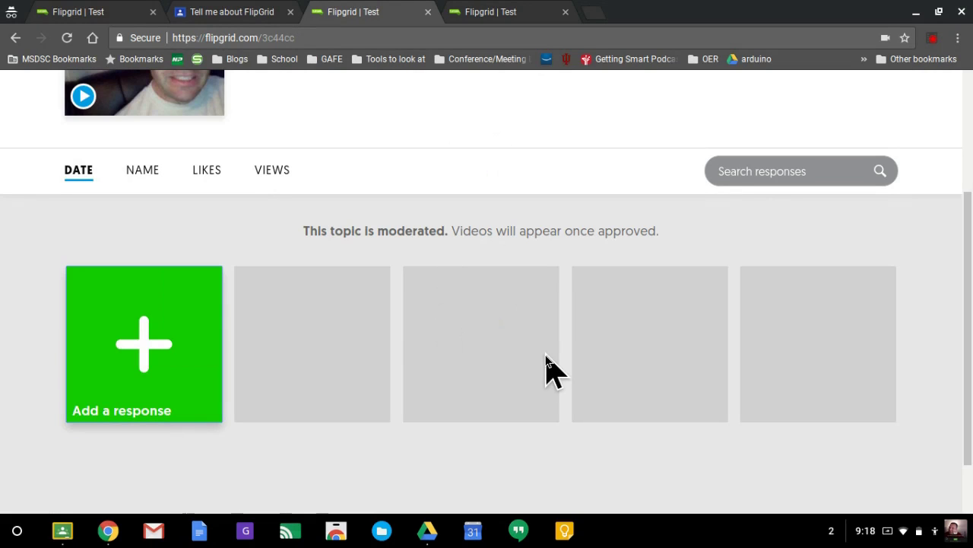
Reload the Flipgrid Thoughts topic page to check Responses for the new student video
{"action": "scroll", "coordinate": [445, 308], "scroll_direction": "up", "scroll_amount": 1}
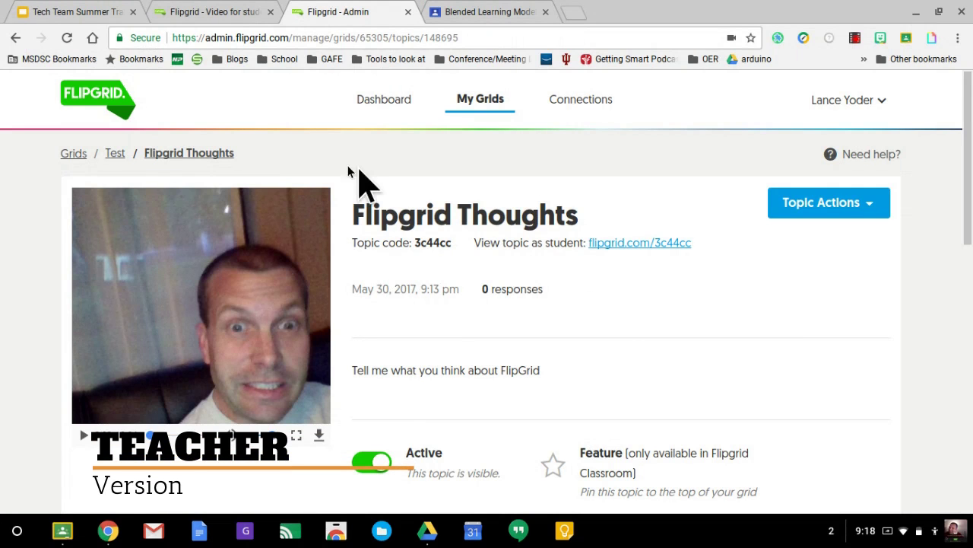
{"action": "scroll", "coordinate": [351, 179], "scroll_direction": "down", "scroll_amount": 5}
{"action": "scroll", "coordinate": [344, 180], "scroll_direction": "down", "scroll_amount": 1}
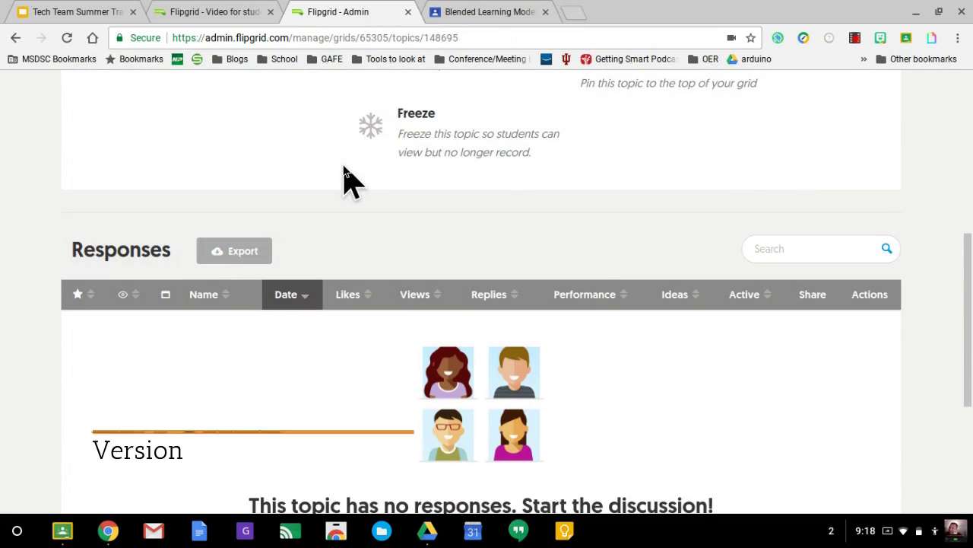
{"action": "left_click", "coordinate": [68, 38]}
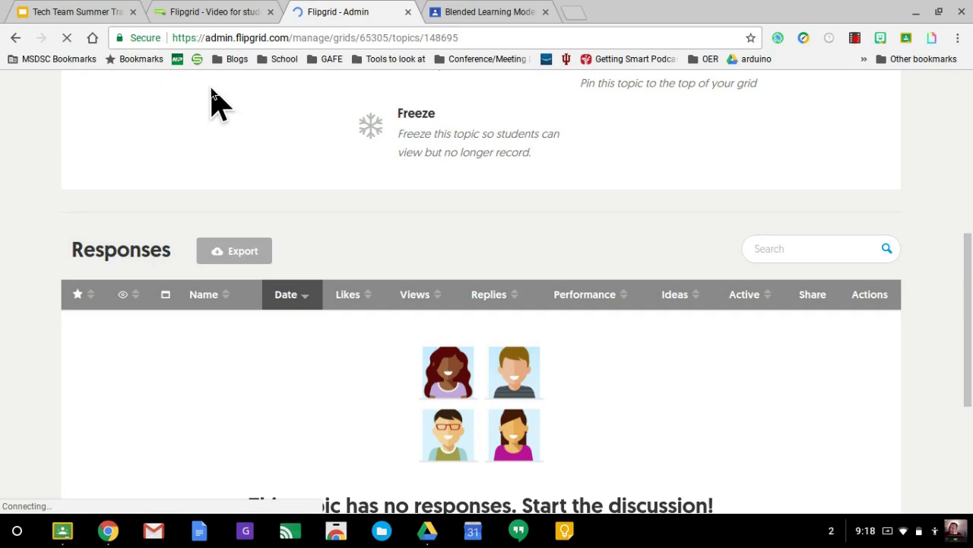
Open and briefly watch the student's video response, dismissing the feedback upgrade prompt
{"action": "scroll", "coordinate": [582, 280], "scroll_direction": "down", "scroll_amount": 1}
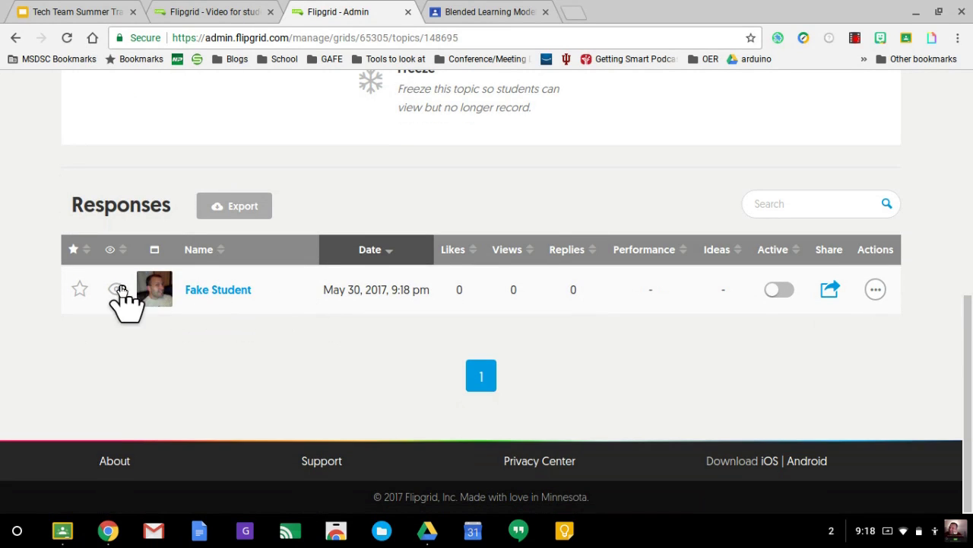
{"action": "left_click", "coordinate": [163, 296]}
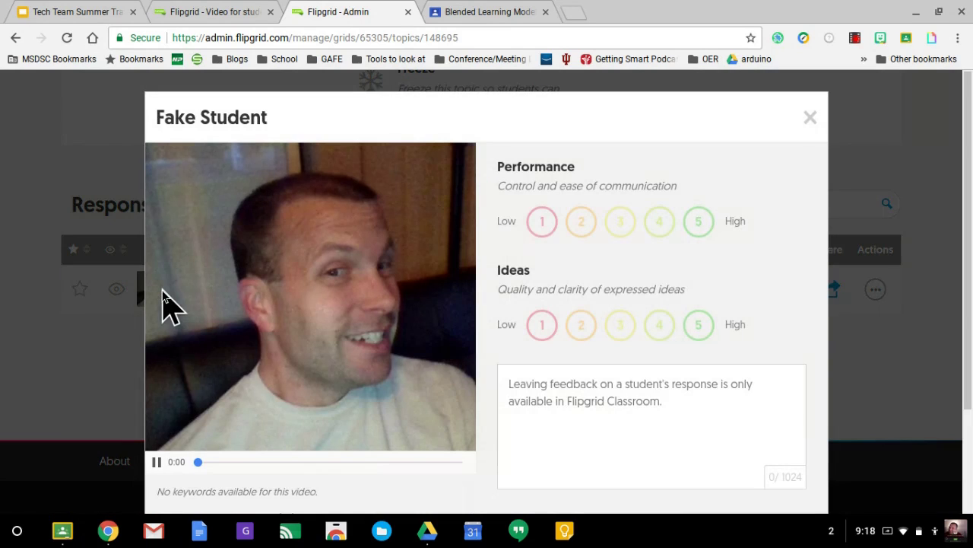
{"action": "scroll", "coordinate": [297, 377], "scroll_direction": "down", "scroll_amount": 2}
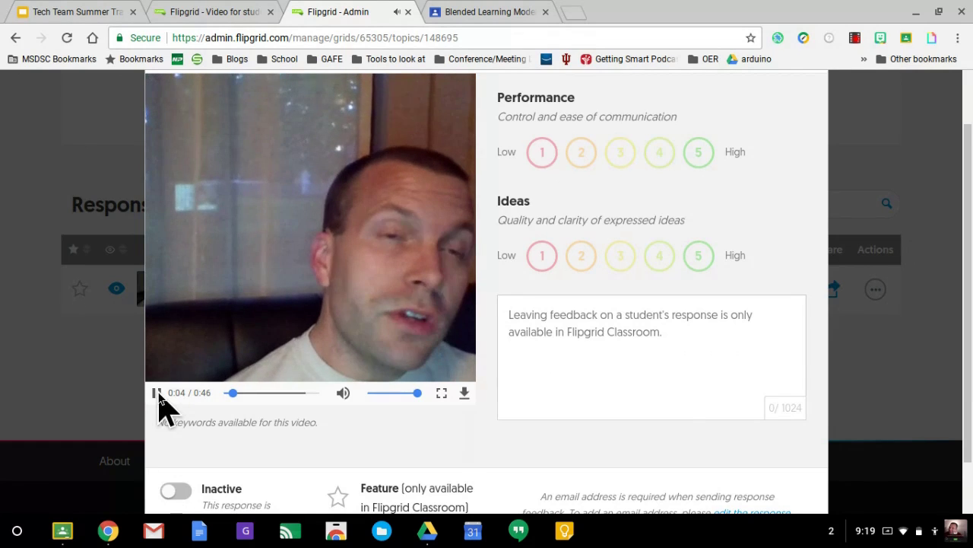
{"action": "left_click", "coordinate": [156, 392]}
{"action": "left_click", "coordinate": [639, 358]}
{"action": "left_click", "coordinate": [674, 119]}
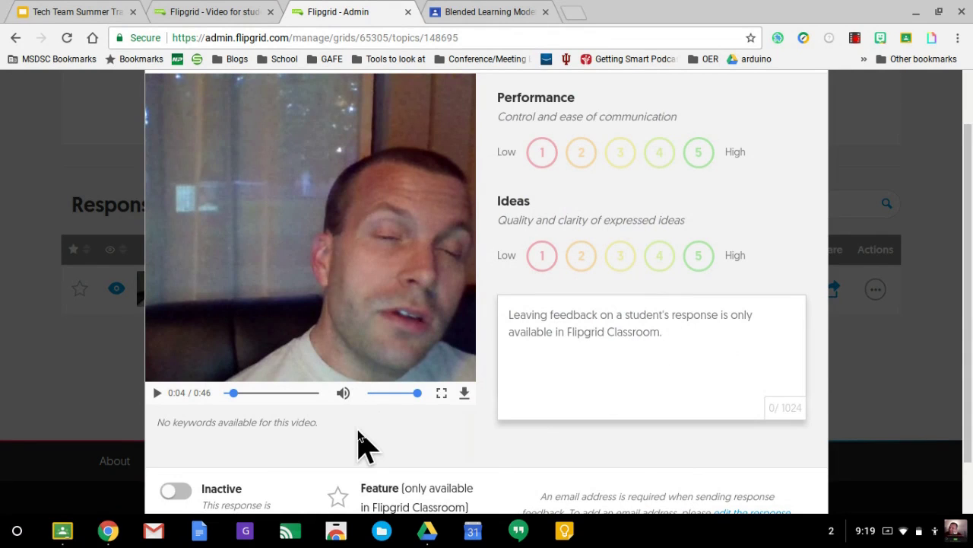
Switch the response from Inactive to Active, close its details, and bring up its actions list
{"action": "scroll", "coordinate": [358, 434], "scroll_direction": "down", "scroll_amount": 1}
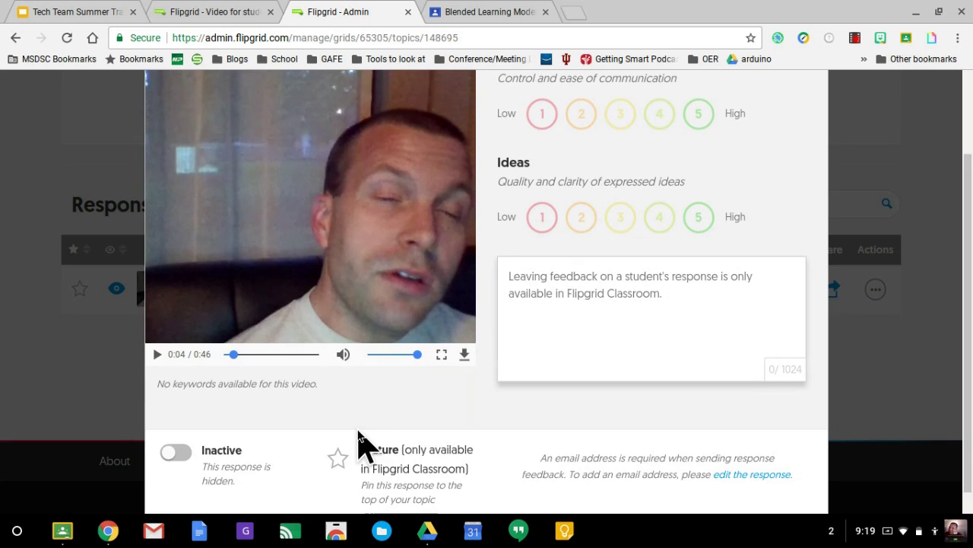
{"action": "scroll", "coordinate": [358, 442], "scroll_direction": "down", "scroll_amount": 1}
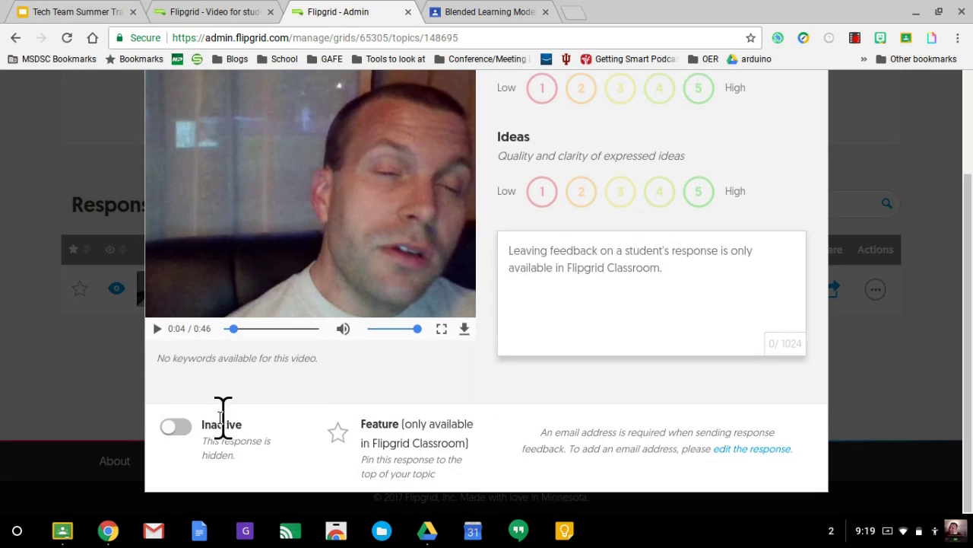
{"action": "left_click", "coordinate": [179, 428]}
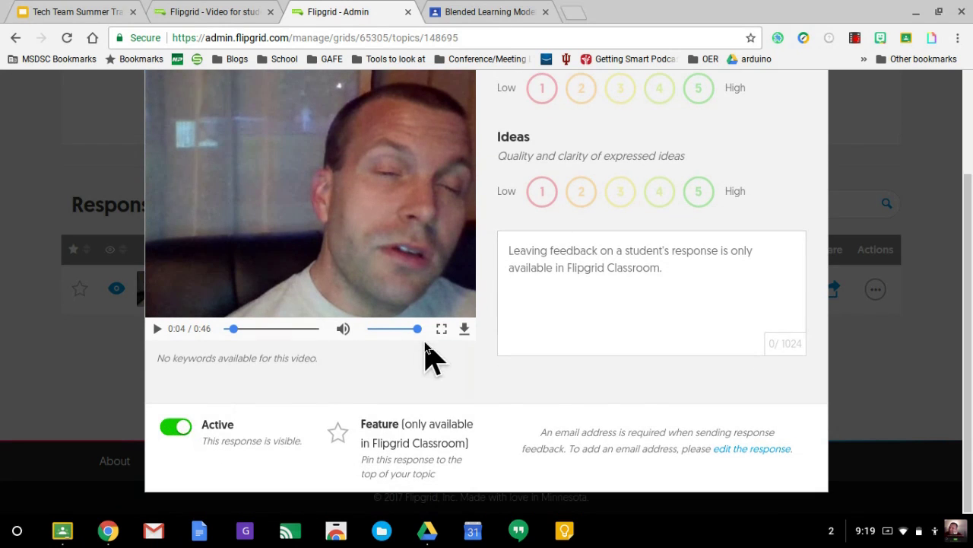
{"action": "scroll", "coordinate": [424, 354], "scroll_direction": "up", "scroll_amount": 2}
{"action": "left_click", "coordinate": [811, 119]}
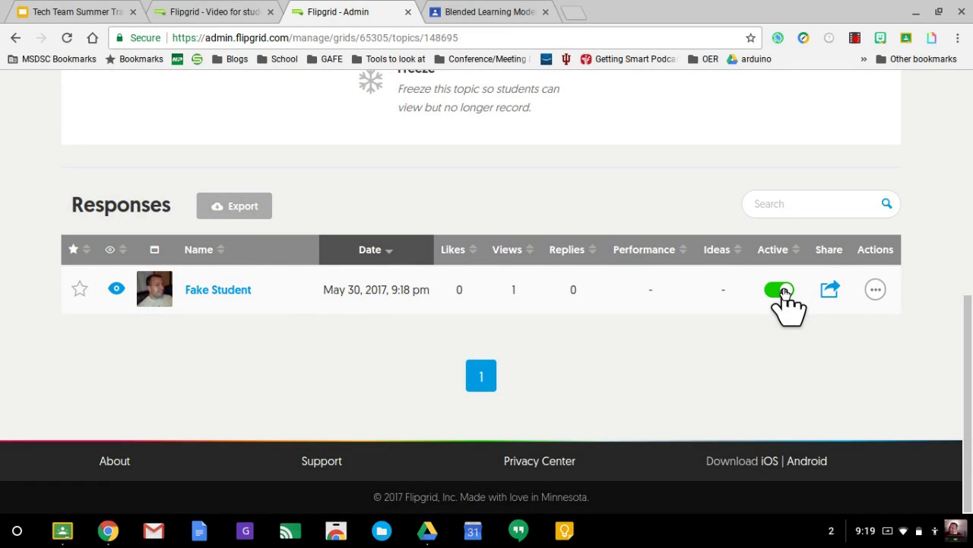
{"action": "left_click", "coordinate": [876, 290]}
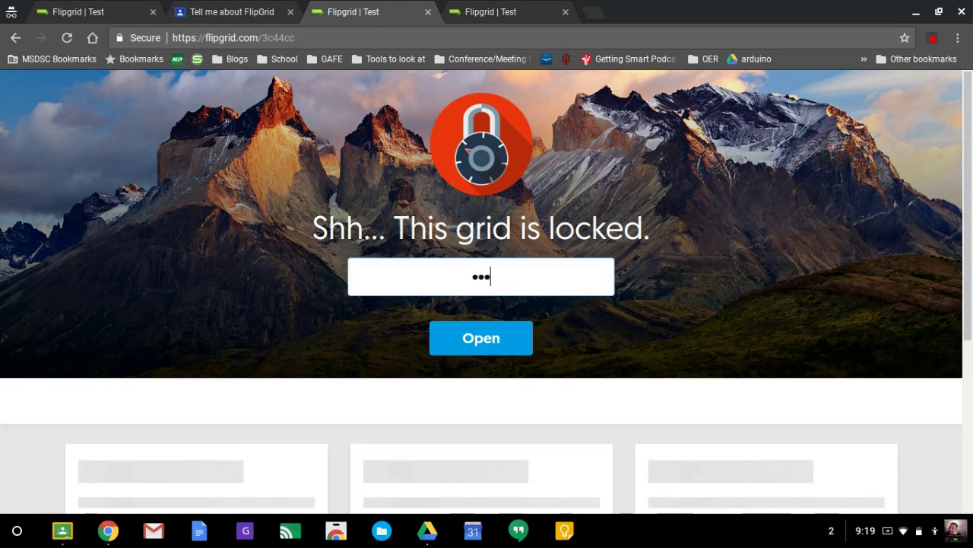
Submit the grid password to unlock the grid and reach the Flipgrid Thoughts topic
{"action": "key", "text": "Return"}
{"action": "scroll", "coordinate": [619, 363], "scroll_direction": "down", "scroll_amount": 1}
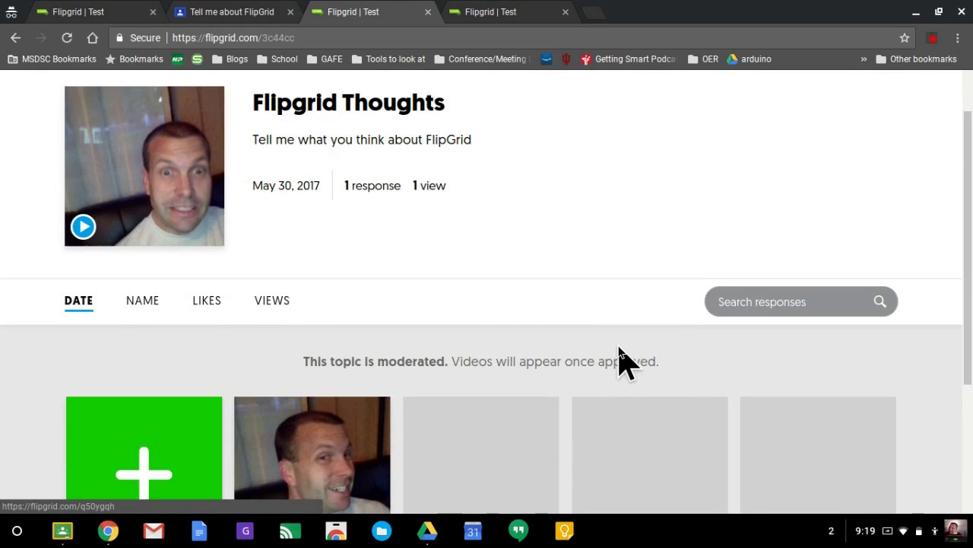
Play and pause the 'Fake' response video, then like it so it shows 1 like
{"action": "scroll", "coordinate": [619, 361], "scroll_direction": "down", "scroll_amount": 3}
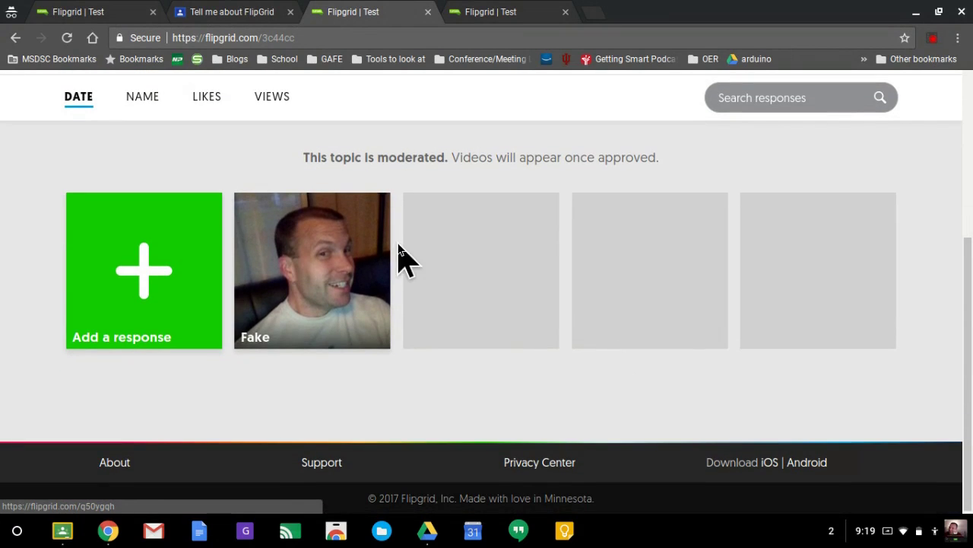
{"action": "left_click", "coordinate": [317, 259]}
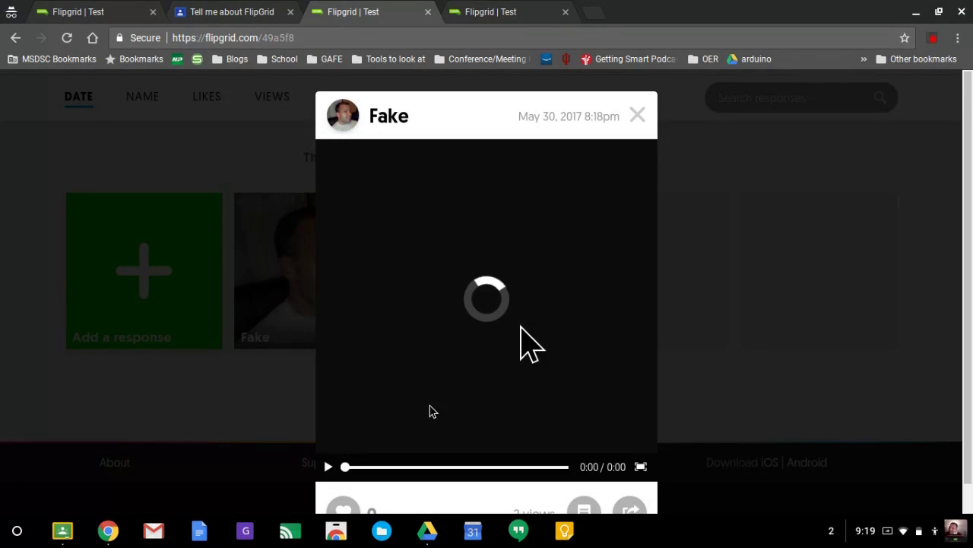
{"action": "left_click", "coordinate": [329, 468]}
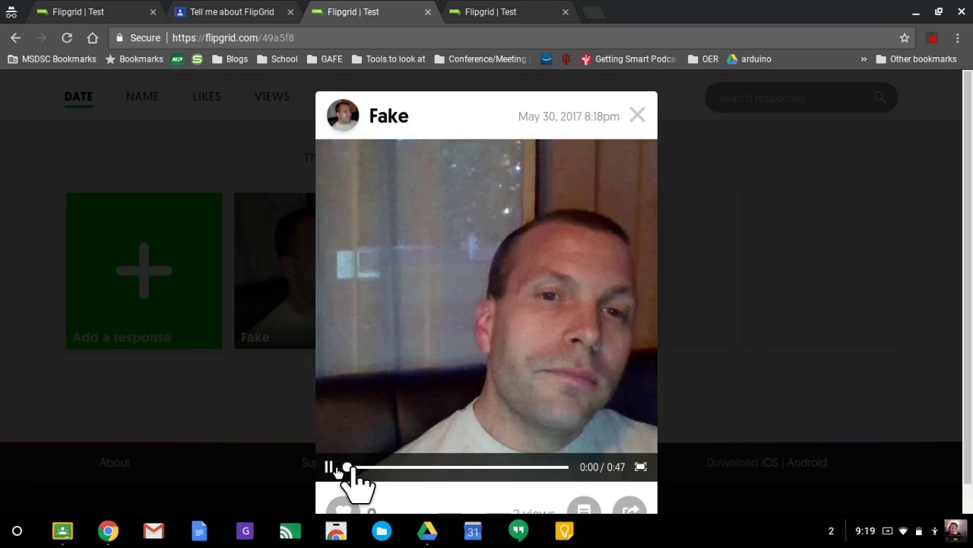
{"action": "left_click", "coordinate": [328, 466]}
{"action": "scroll", "coordinate": [441, 441], "scroll_direction": "down", "scroll_amount": 1}
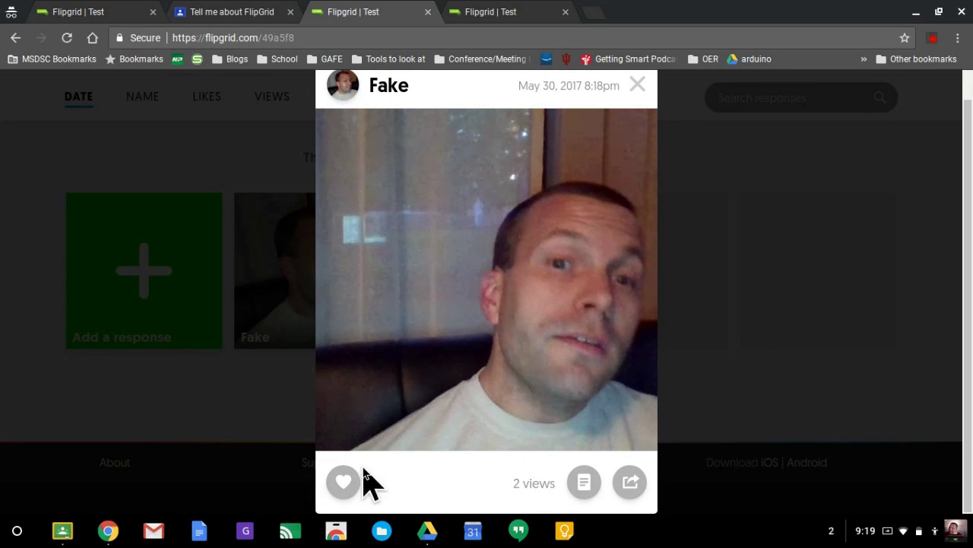
{"action": "left_click", "coordinate": [340, 484]}
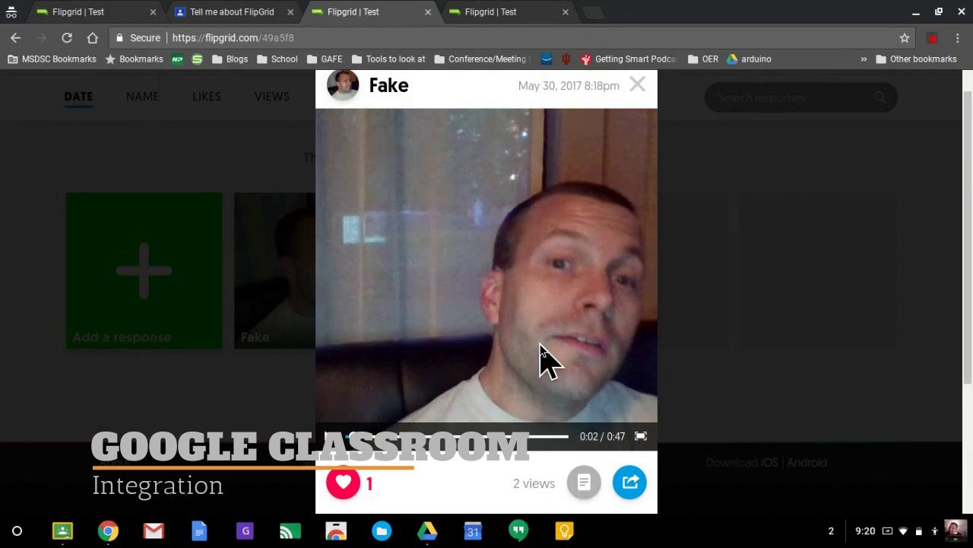
Share the response to the 'Tell me about FlipGrid' assignment in the Blended Learning Model class
{"action": "scroll", "coordinate": [544, 356], "scroll_direction": "down", "scroll_amount": 3}
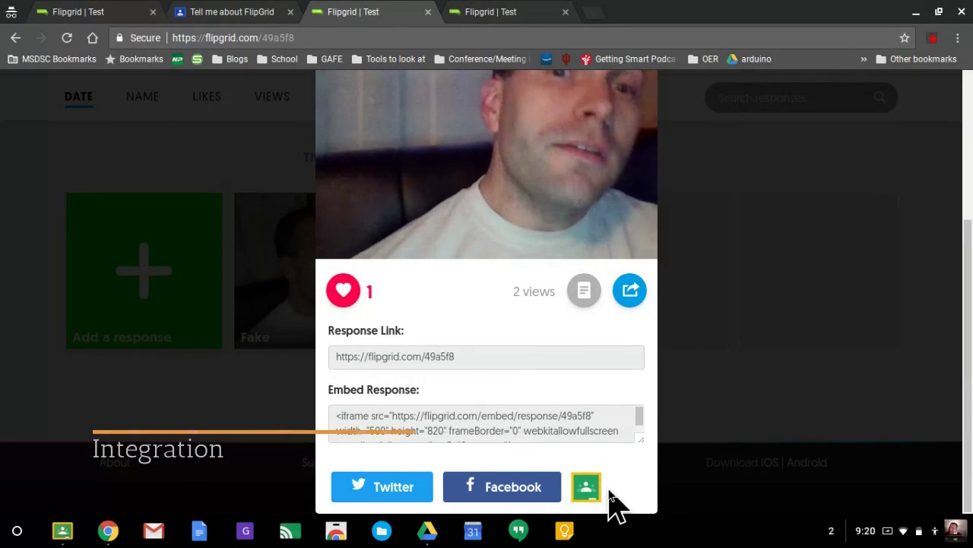
{"action": "left_click", "coordinate": [588, 489]}
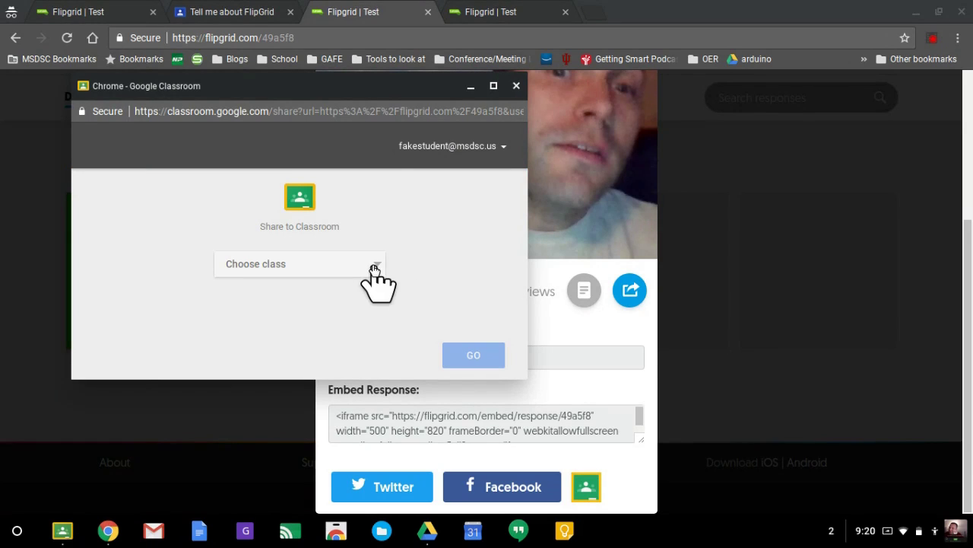
{"action": "left_click", "coordinate": [374, 272]}
{"action": "scroll", "coordinate": [374, 274], "scroll_direction": "down", "scroll_amount": 5}
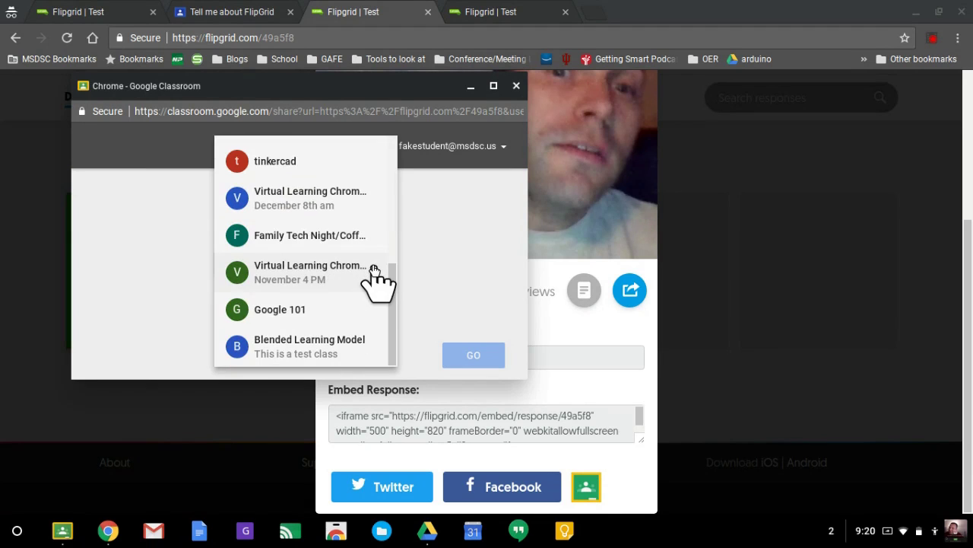
{"action": "left_click", "coordinate": [347, 344]}
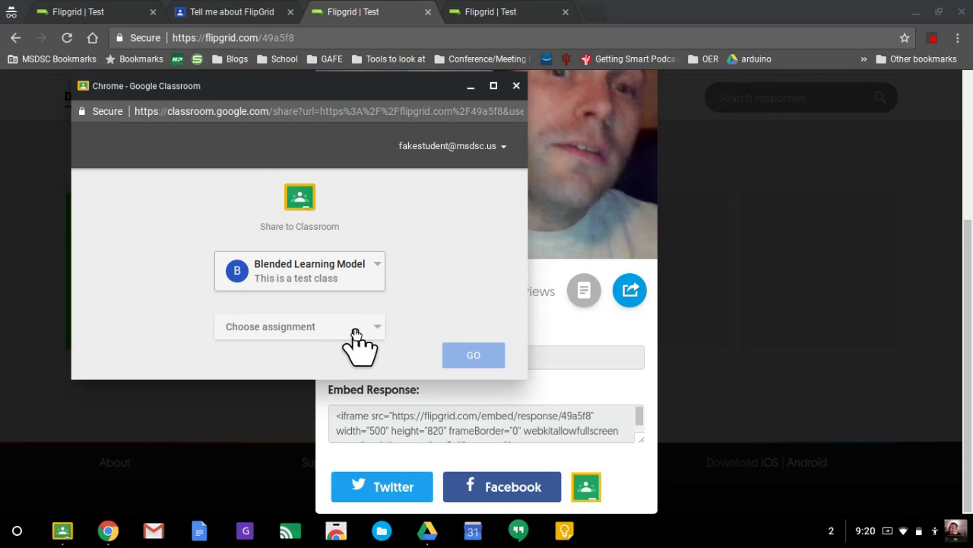
{"action": "left_click", "coordinate": [357, 335]}
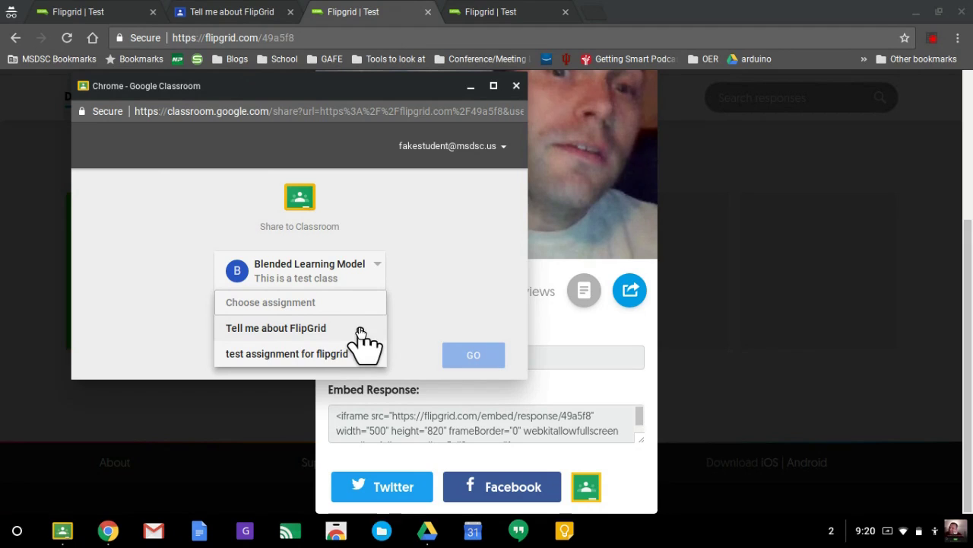
{"action": "left_click", "coordinate": [330, 330]}
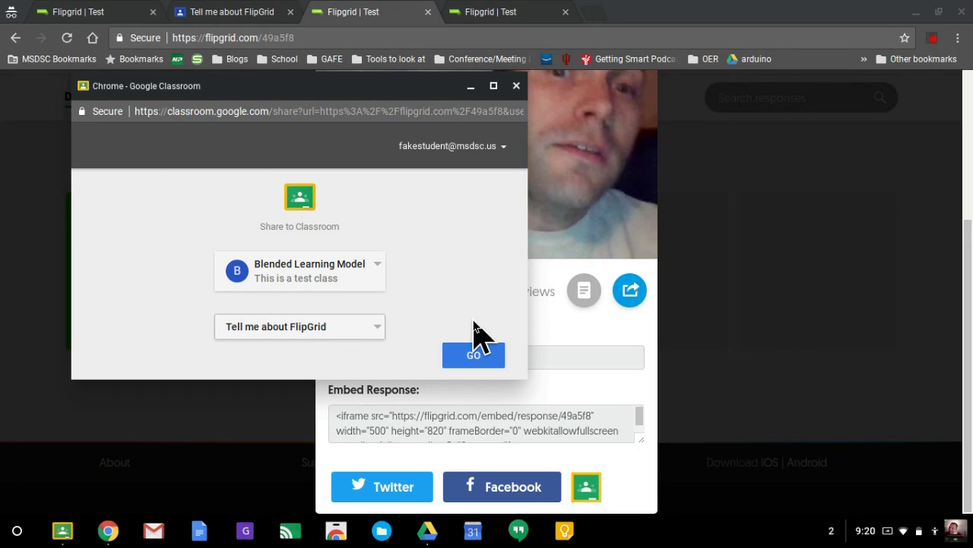
{"action": "left_click", "coordinate": [474, 355]}
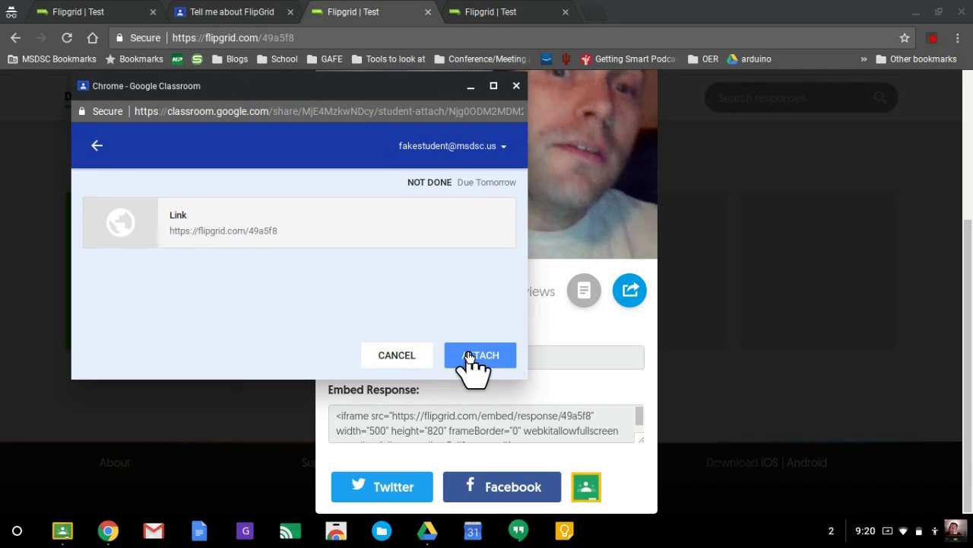
Attach the Flipgrid response link to the assignment and turn it in
{"action": "left_click", "coordinate": [473, 355]}
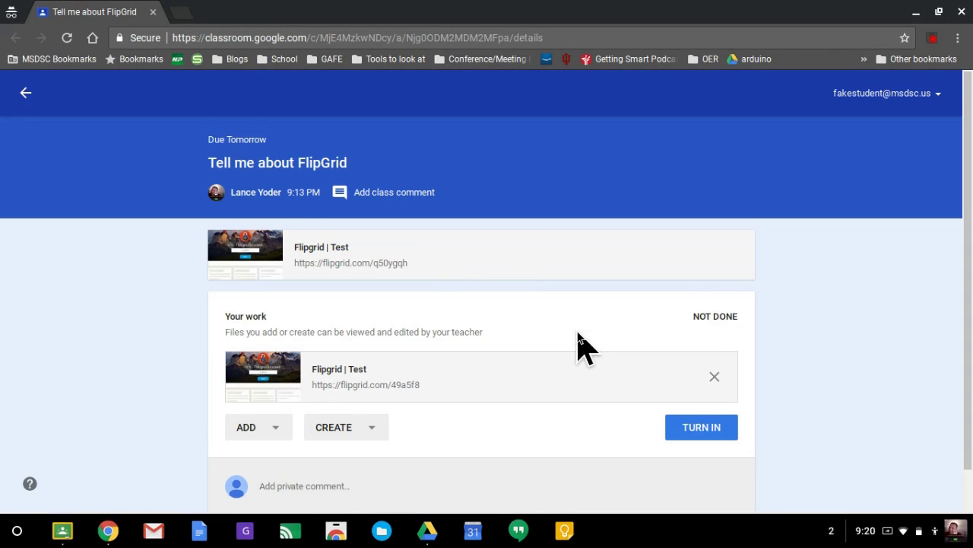
{"action": "scroll", "coordinate": [582, 346], "scroll_direction": "down", "scroll_amount": 1}
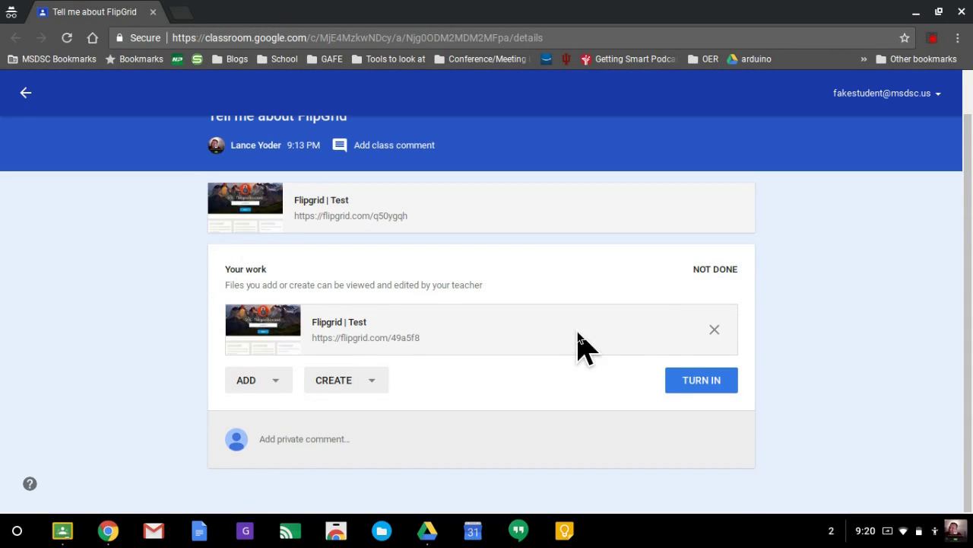
{"action": "left_click", "coordinate": [708, 380]}
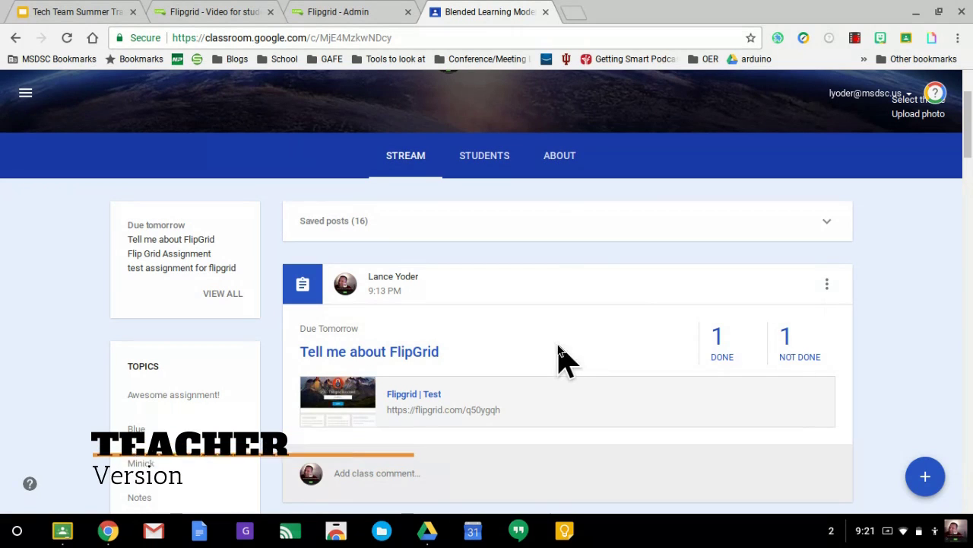
Open the 1 done submission, unlock its Flipgrid link with the grid password, and review the video
{"action": "left_click", "coordinate": [721, 346]}
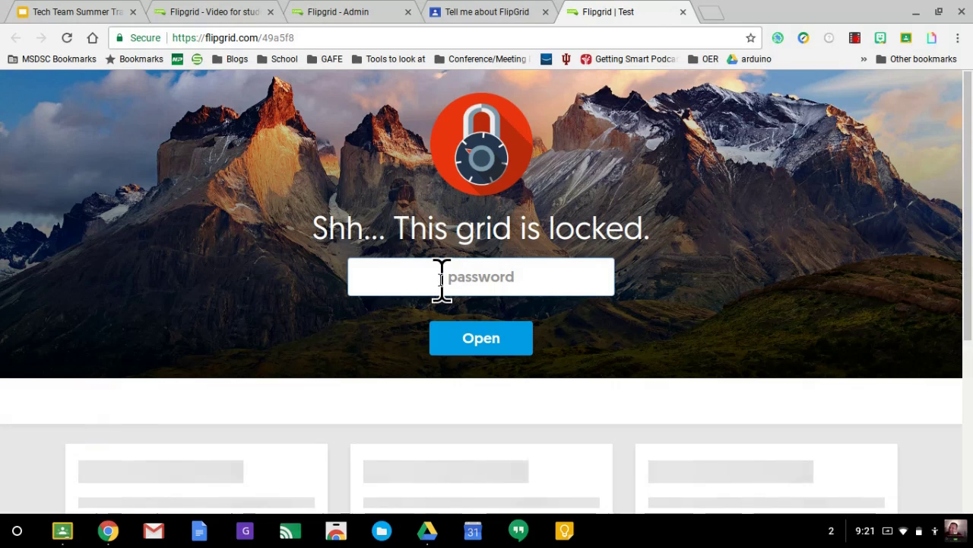
{"action": "type", "text": "ab"}
{"action": "key", "text": "Return"}
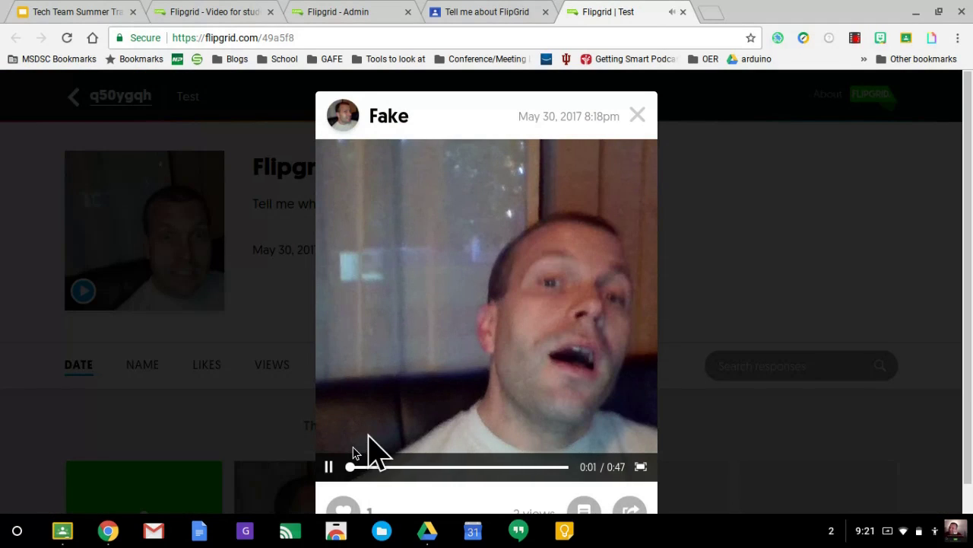
{"action": "left_click", "coordinate": [330, 467]}
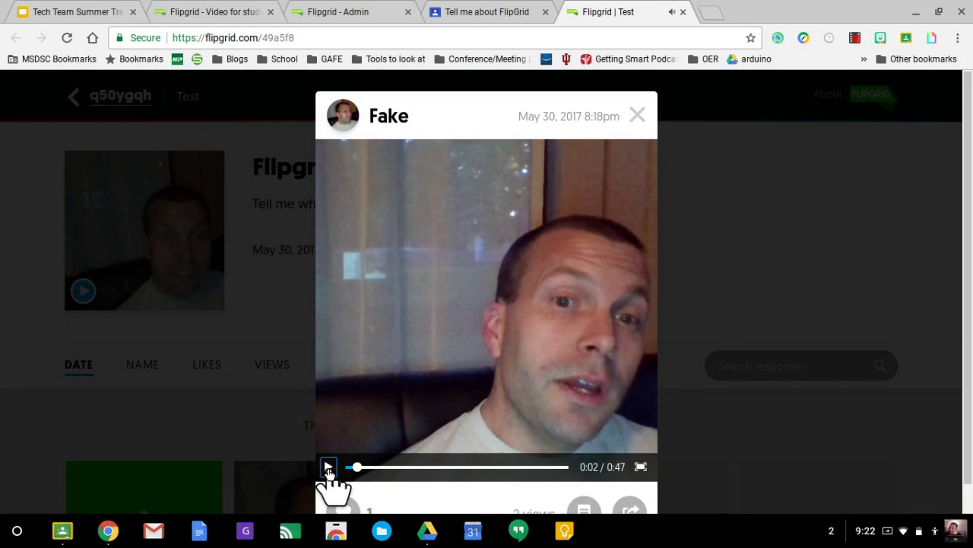
{"action": "left_click", "coordinate": [493, 14]}
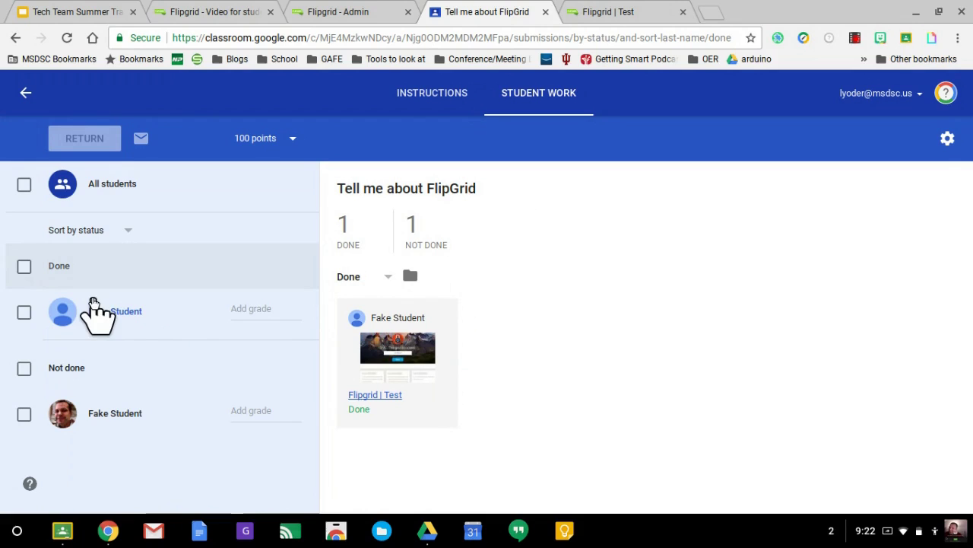
Show all students, open the turned-in submission, and post the private comment 'You did a great job!'
{"action": "left_click", "coordinate": [281, 281]}
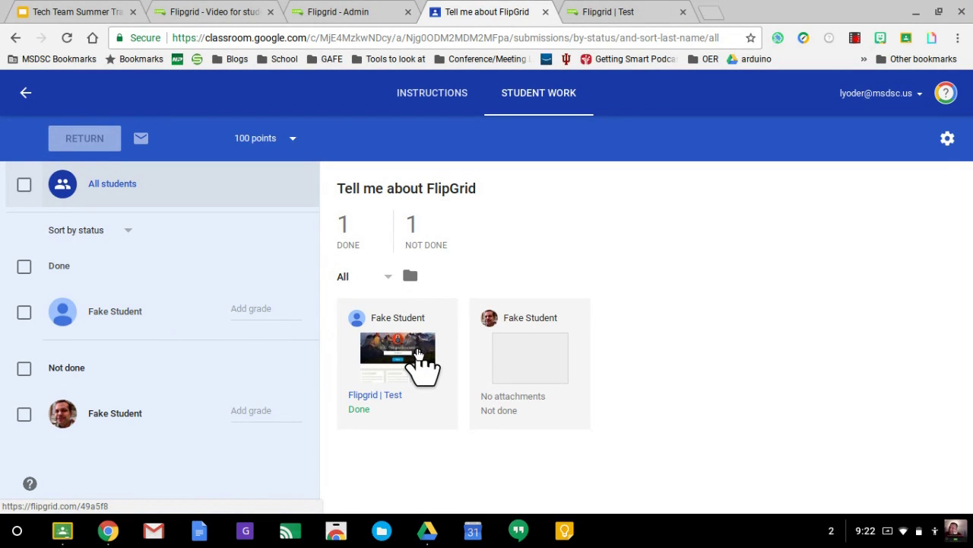
{"action": "left_click", "coordinate": [124, 313]}
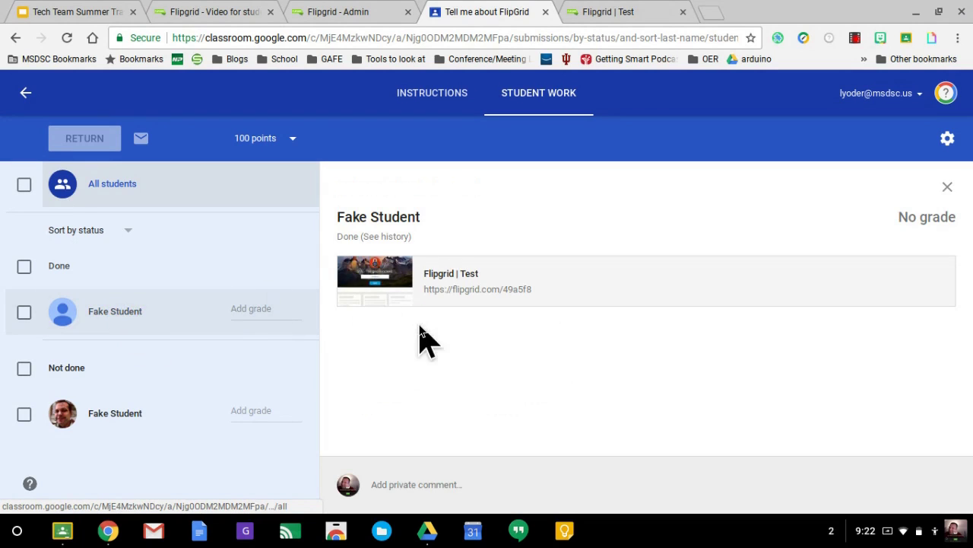
{"action": "left_click", "coordinate": [399, 481]}
{"action": "type", "text": "ouy"}
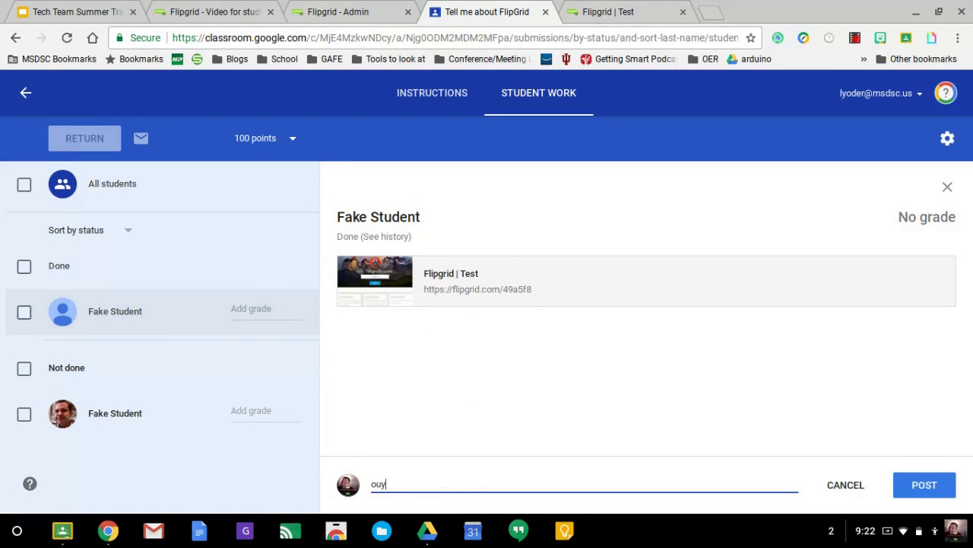
{"action": "key", "text": "BackSpace"}
{"action": "type", "text": "You did a great job!"}
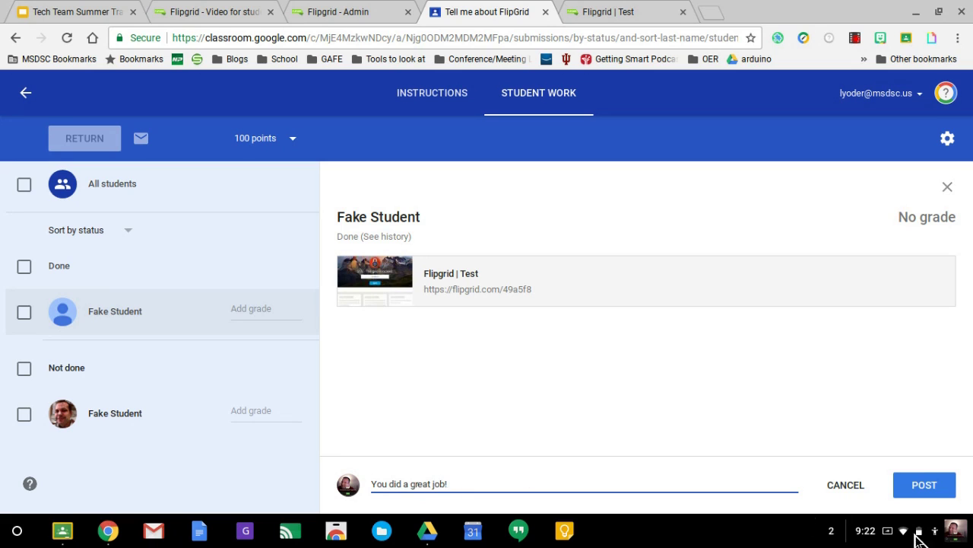
{"action": "left_click", "coordinate": [924, 484]}
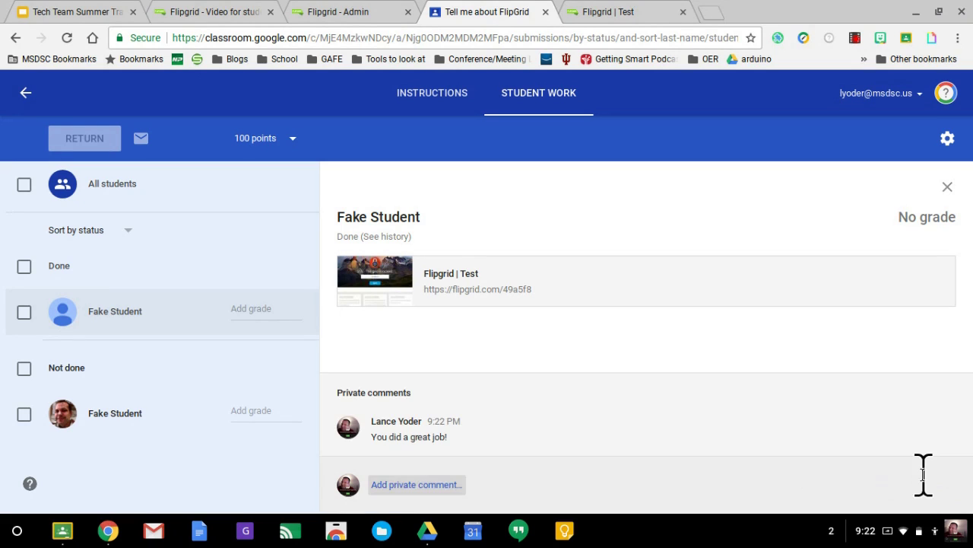
Grade the submission 100/100 and return it to the student
{"action": "left_click", "coordinate": [267, 308]}
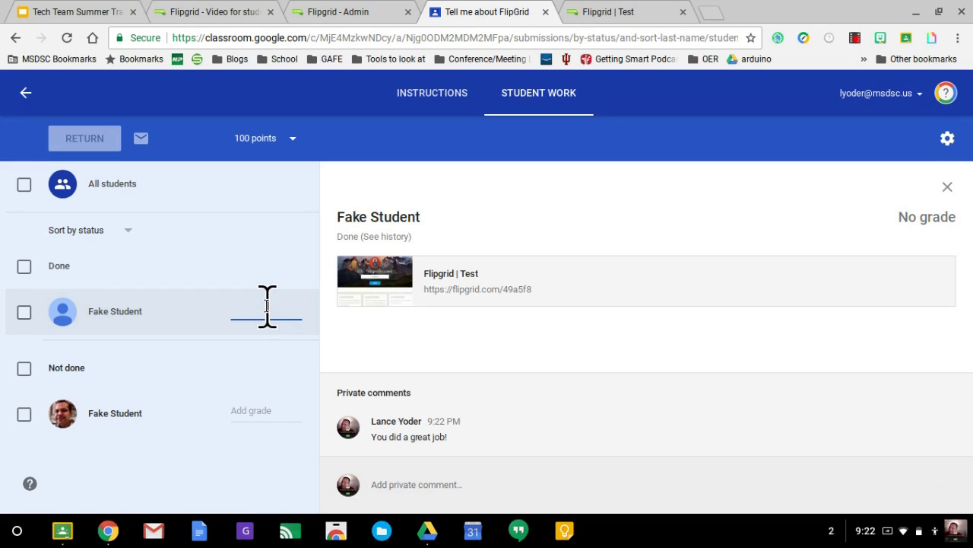
{"action": "type", "text": "10"}
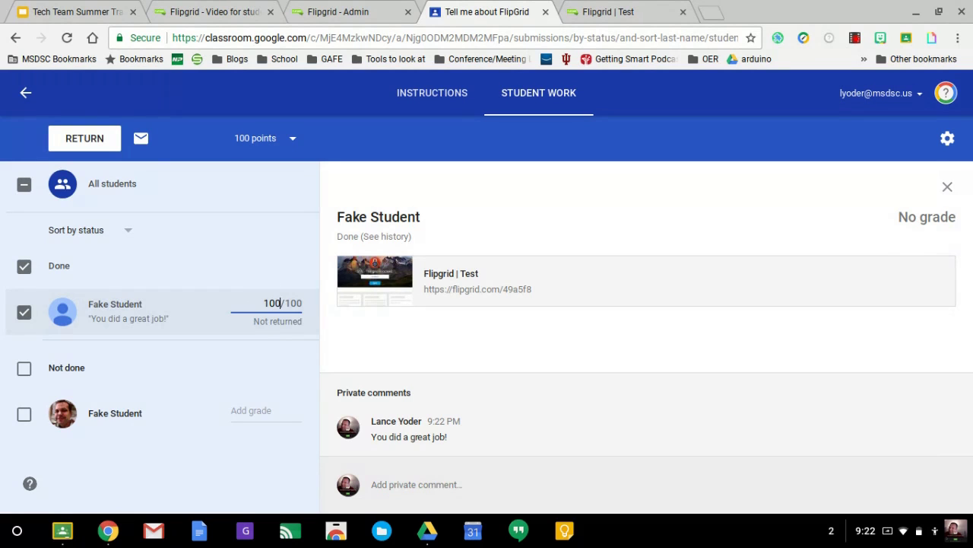
{"action": "type", "text": "0"}
{"action": "key", "text": "Return"}
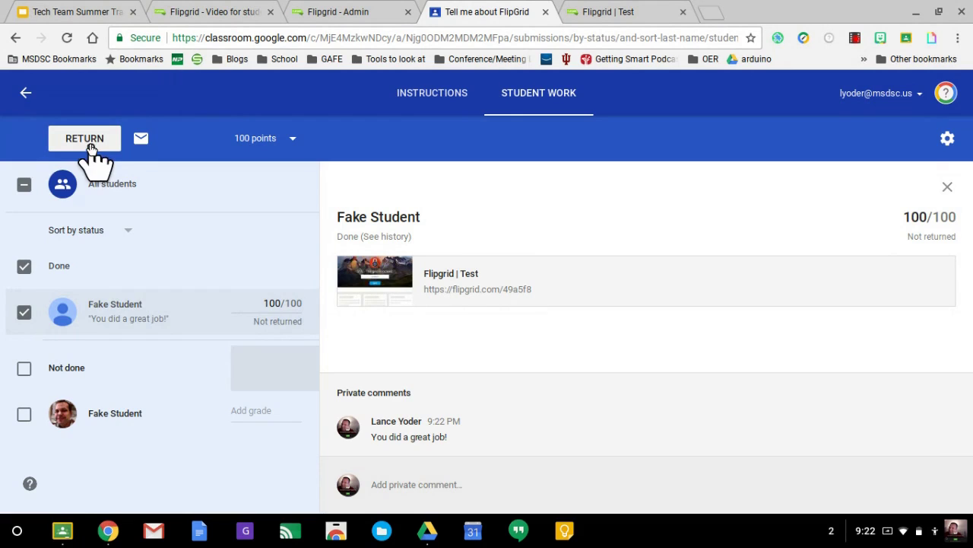
{"action": "left_click", "coordinate": [90, 145]}
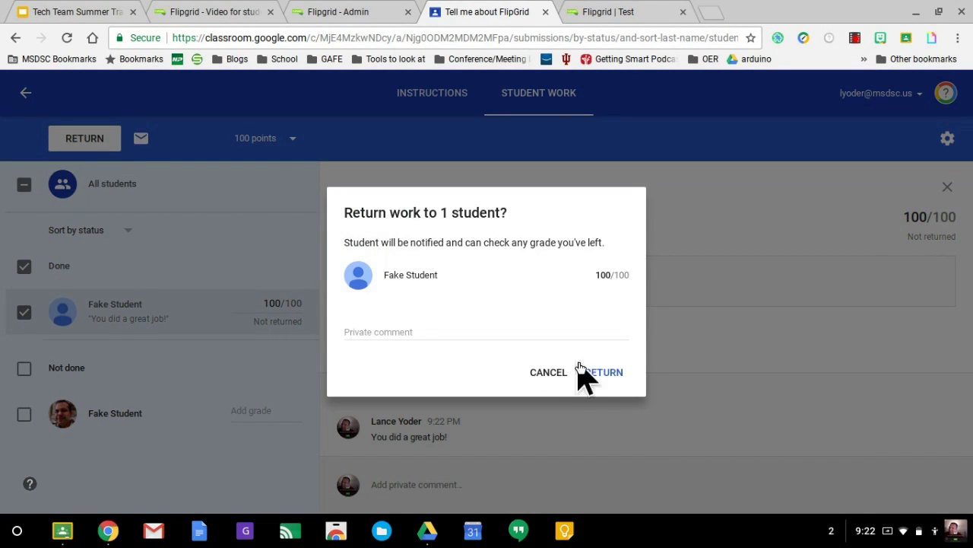
{"action": "left_click", "coordinate": [610, 373]}
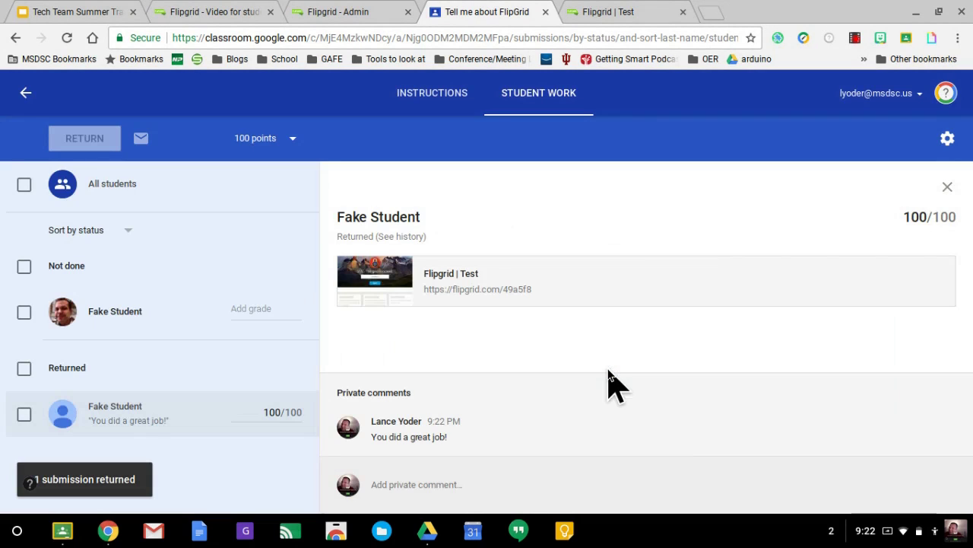
Back in Flipgrid admin, open the Test grid and its Grid Actions menu
{"action": "left_click", "coordinate": [346, 13]}
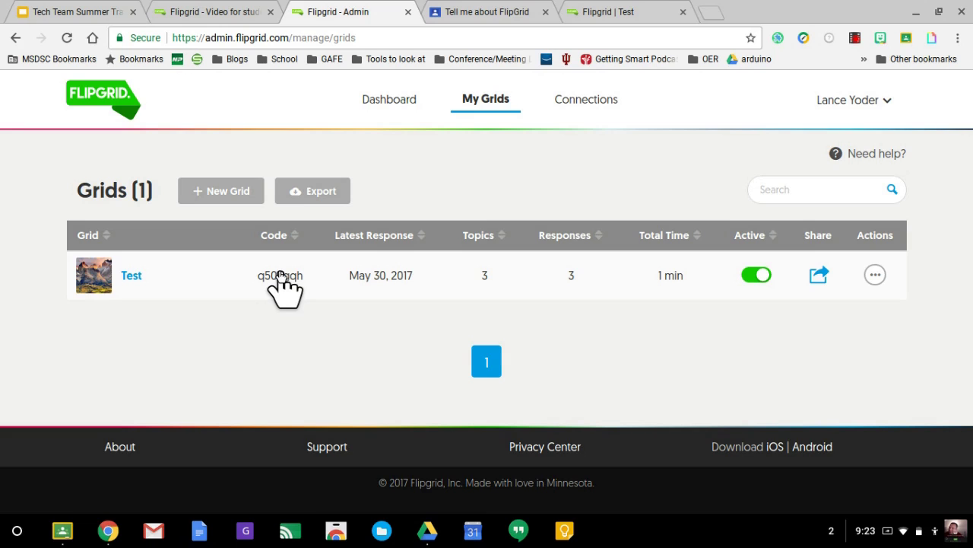
{"action": "left_click", "coordinate": [144, 275]}
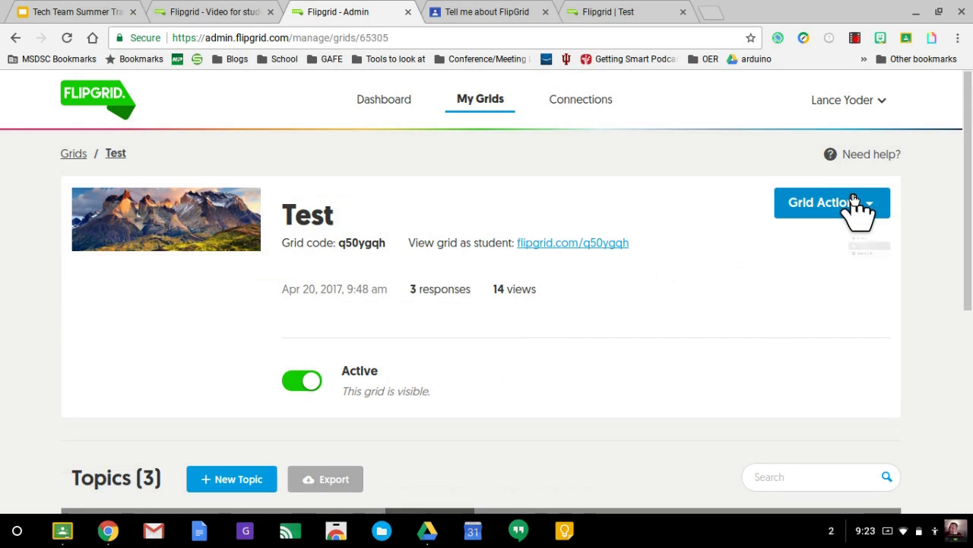
{"action": "left_click", "coordinate": [853, 202]}
Edit the Test grid, pick the wooden-plank image as its cover, and save with Update Grid
{"action": "left_click", "coordinate": [835, 237]}
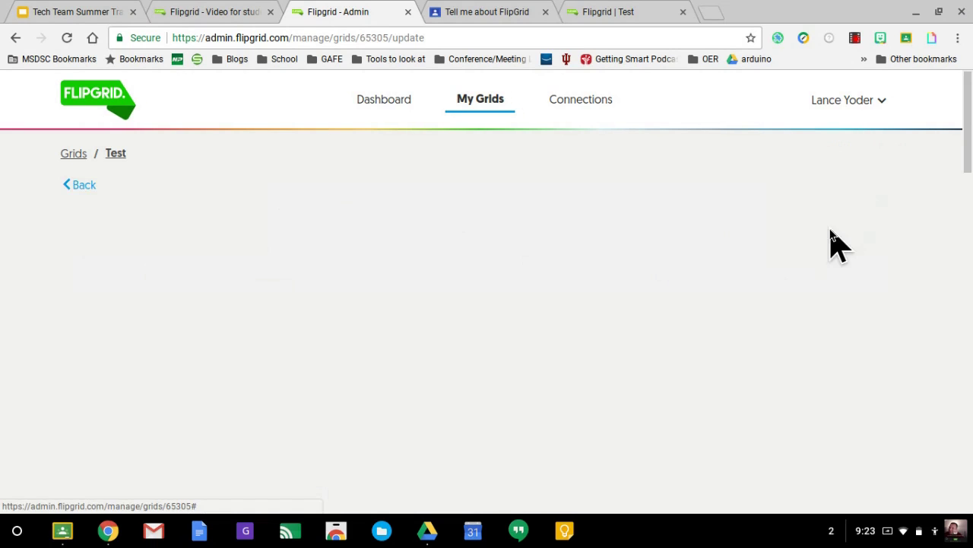
{"action": "scroll", "coordinate": [559, 281], "scroll_direction": "down", "scroll_amount": 1}
{"action": "scroll", "coordinate": [559, 282], "scroll_direction": "down", "scroll_amount": 5}
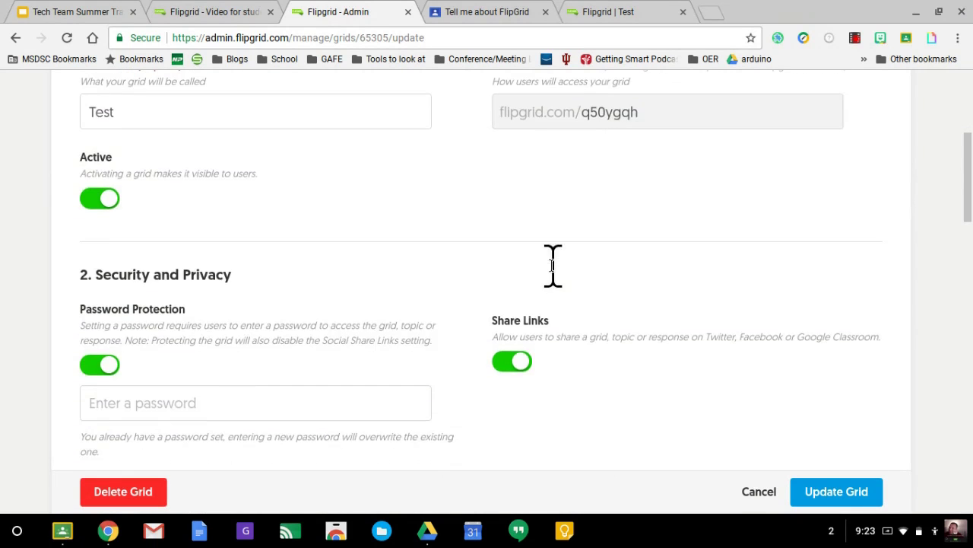
{"action": "scroll", "coordinate": [200, 138], "scroll_direction": "down", "scroll_amount": 1}
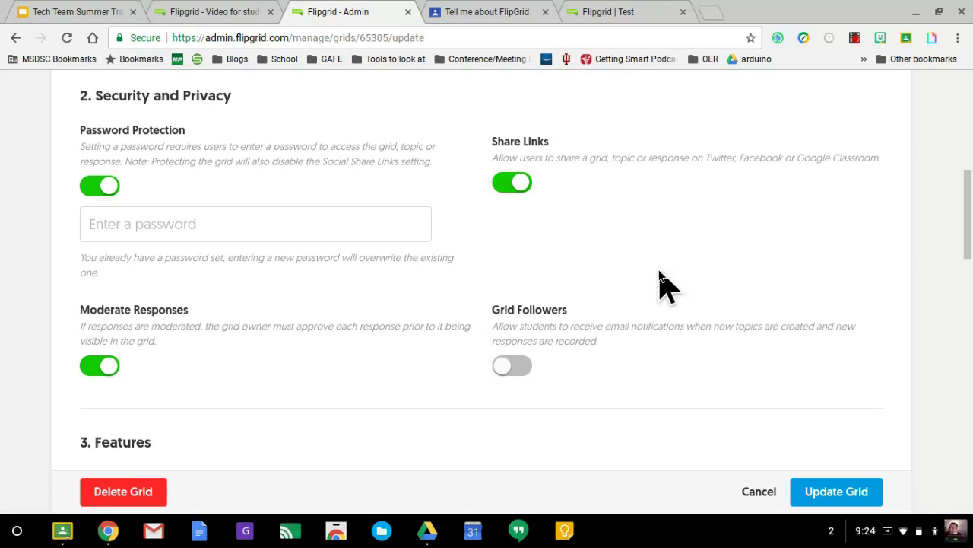
{"action": "scroll", "coordinate": [660, 274], "scroll_direction": "down", "scroll_amount": 5}
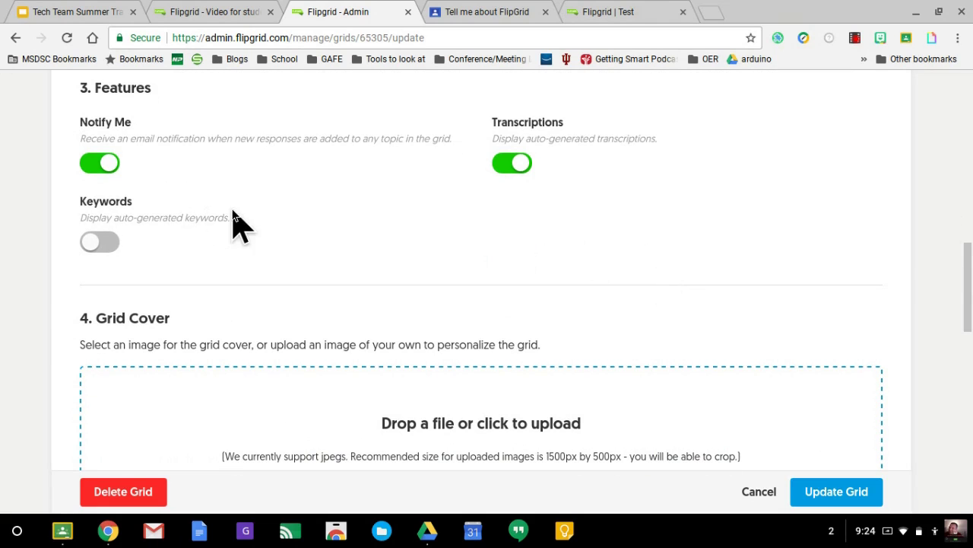
{"action": "scroll", "coordinate": [398, 263], "scroll_direction": "down", "scroll_amount": 3}
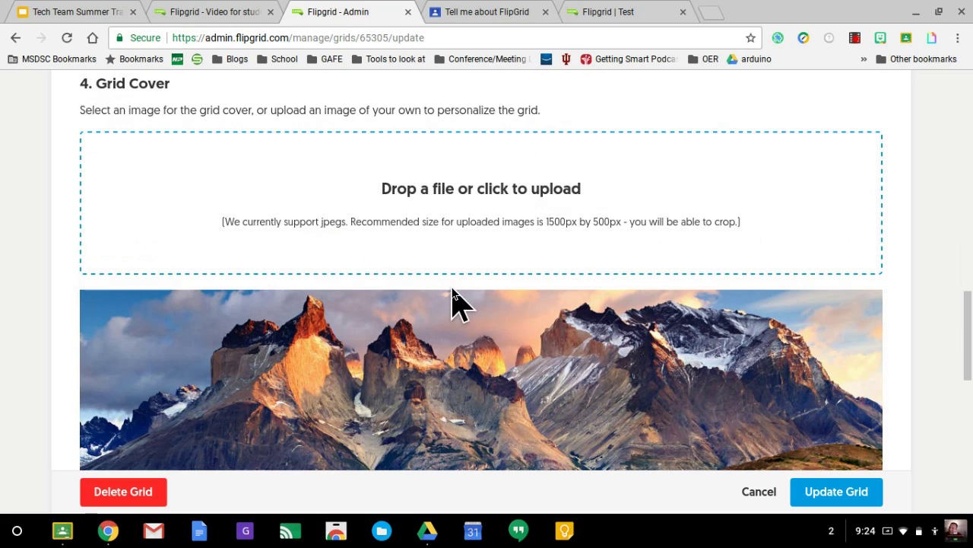
{"action": "scroll", "coordinate": [454, 296], "scroll_direction": "down", "scroll_amount": 5}
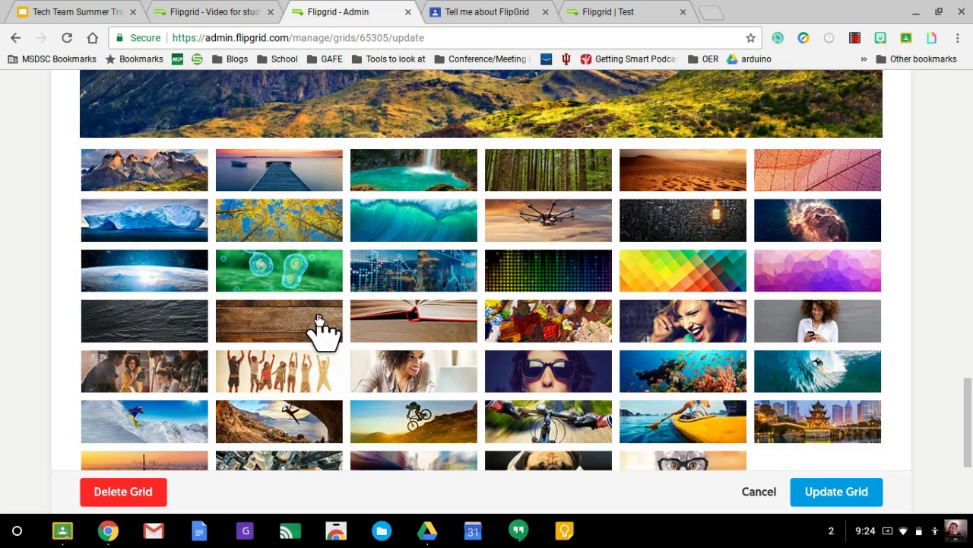
{"action": "left_click", "coordinate": [315, 320]}
{"action": "scroll", "coordinate": [495, 347], "scroll_direction": "down", "scroll_amount": 4}
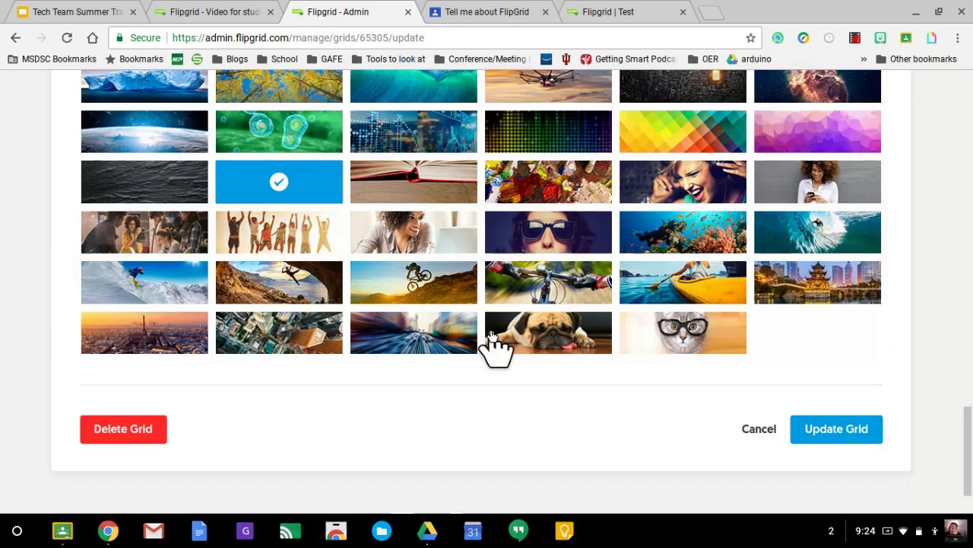
{"action": "left_click", "coordinate": [837, 362]}
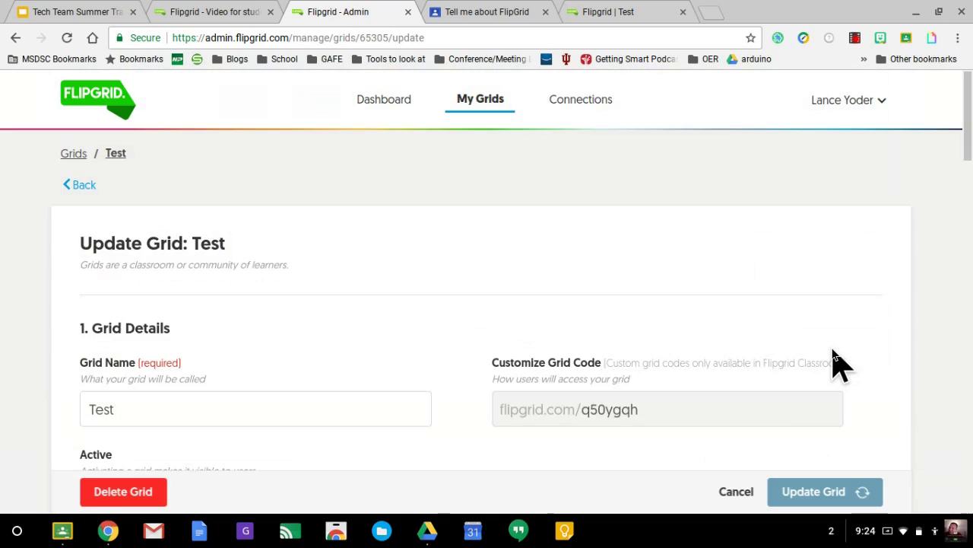
Reopen the Test grid from Grids to check its wood-plank cover, then return to the student's response tab
{"action": "scroll", "coordinate": [663, 279], "scroll_direction": "down", "scroll_amount": 1}
{"action": "scroll", "coordinate": [662, 279], "scroll_direction": "up", "scroll_amount": 1}
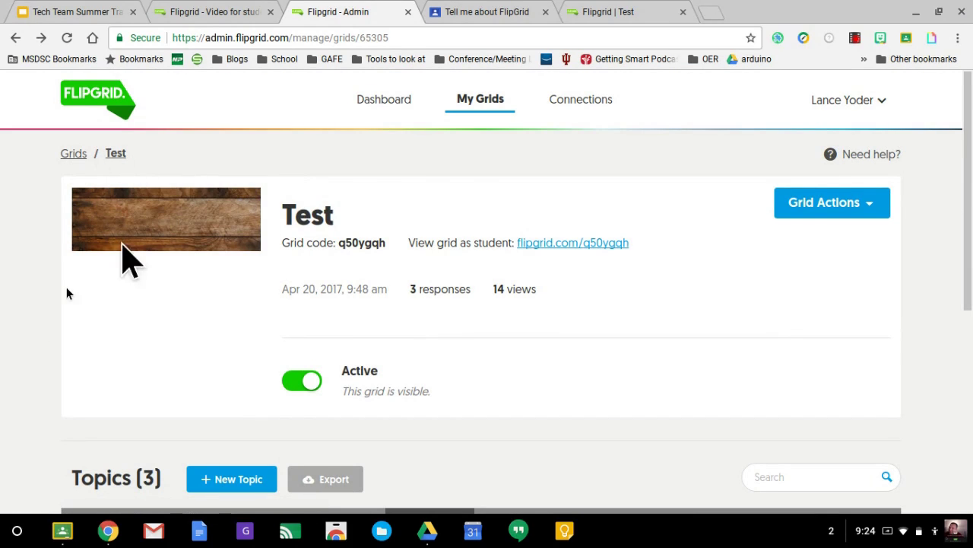
{"action": "left_click", "coordinate": [68, 154]}
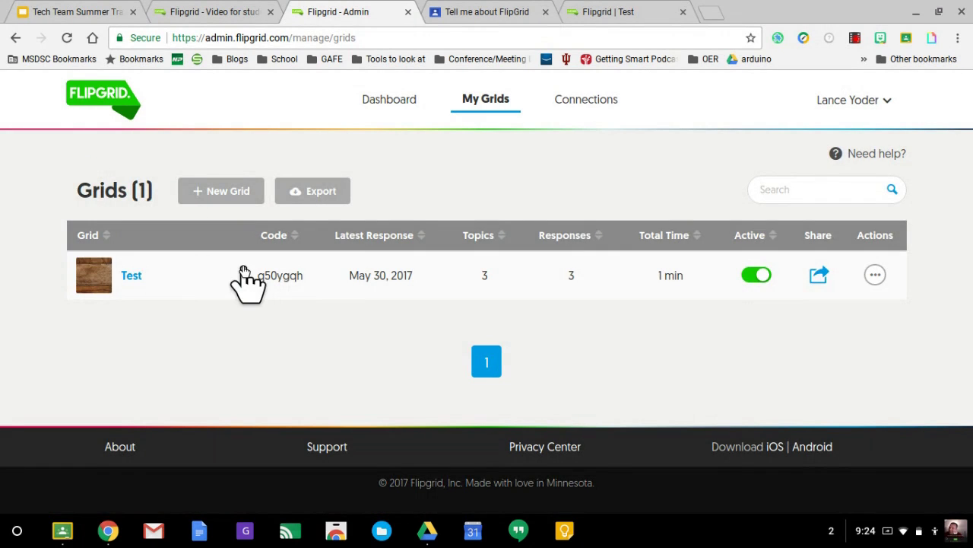
{"action": "left_click", "coordinate": [244, 272]}
{"action": "scroll", "coordinate": [494, 342], "scroll_direction": "down", "scroll_amount": 4}
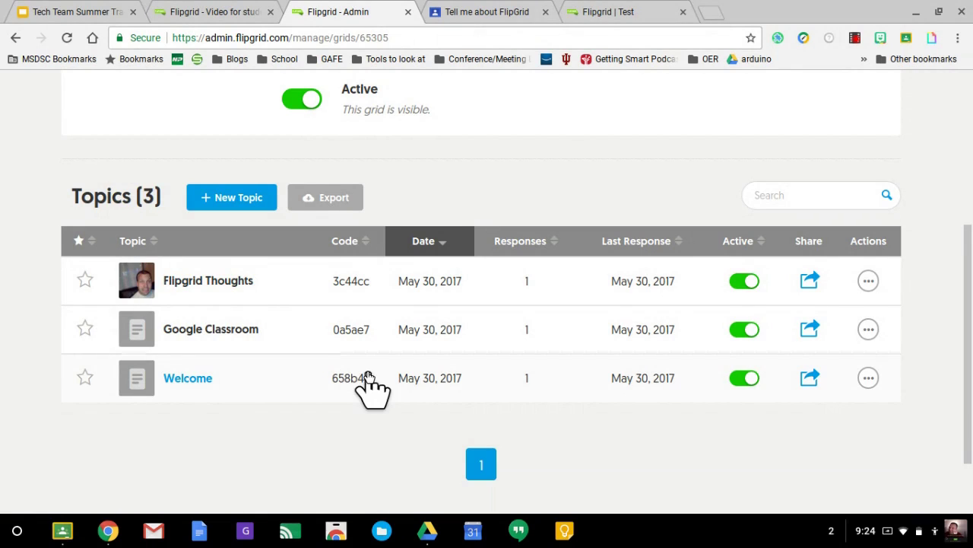
{"action": "left_click", "coordinate": [597, 14]}
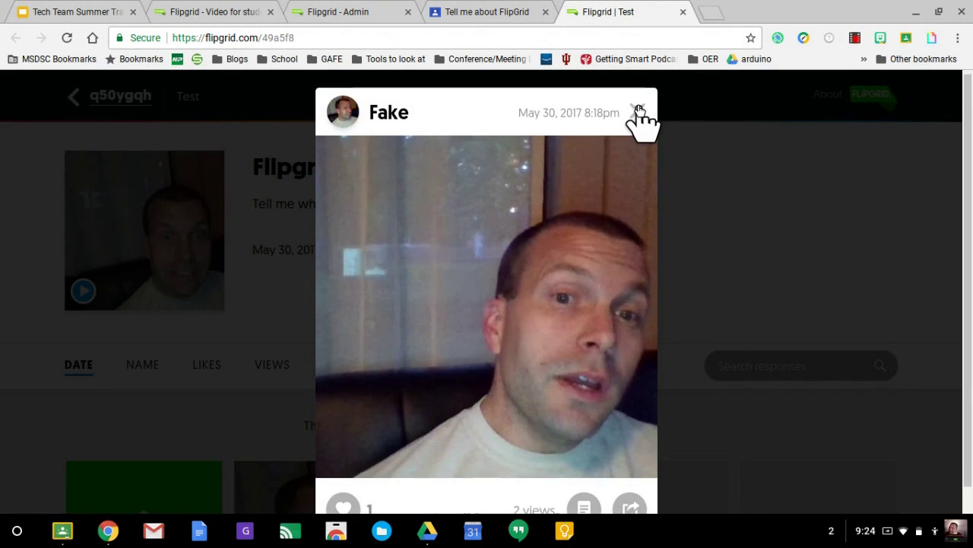